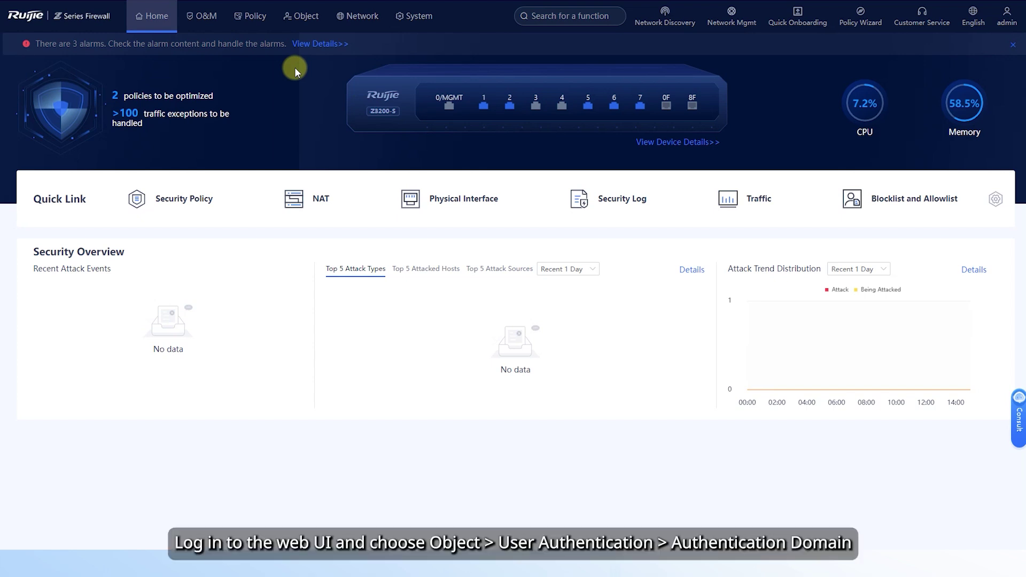
- Create a new authentication domain named sslvpn_users and keep it enabled
{"action": "left_click", "coordinate": [306, 15]}
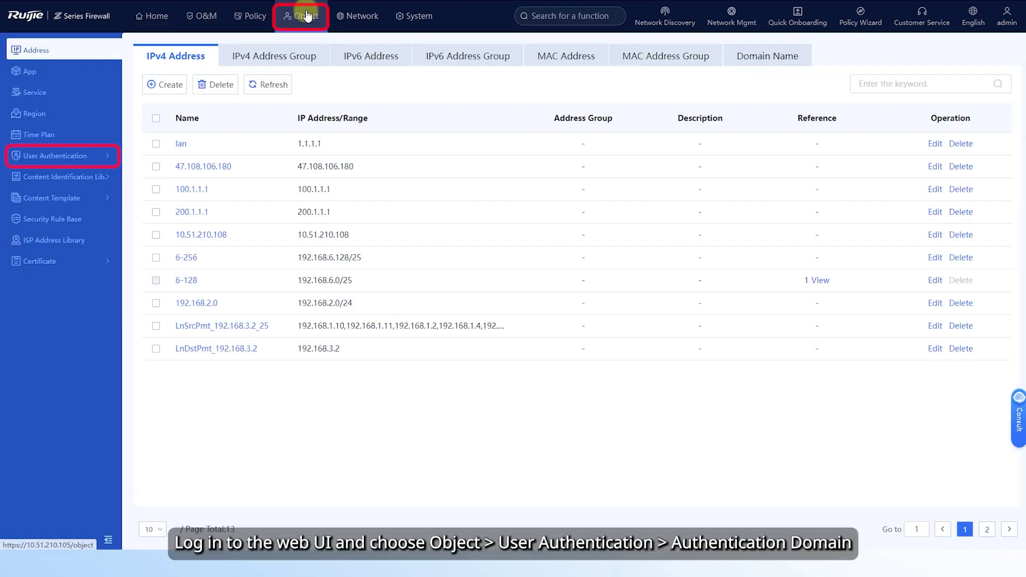
{"action": "left_click", "coordinate": [65, 158]}
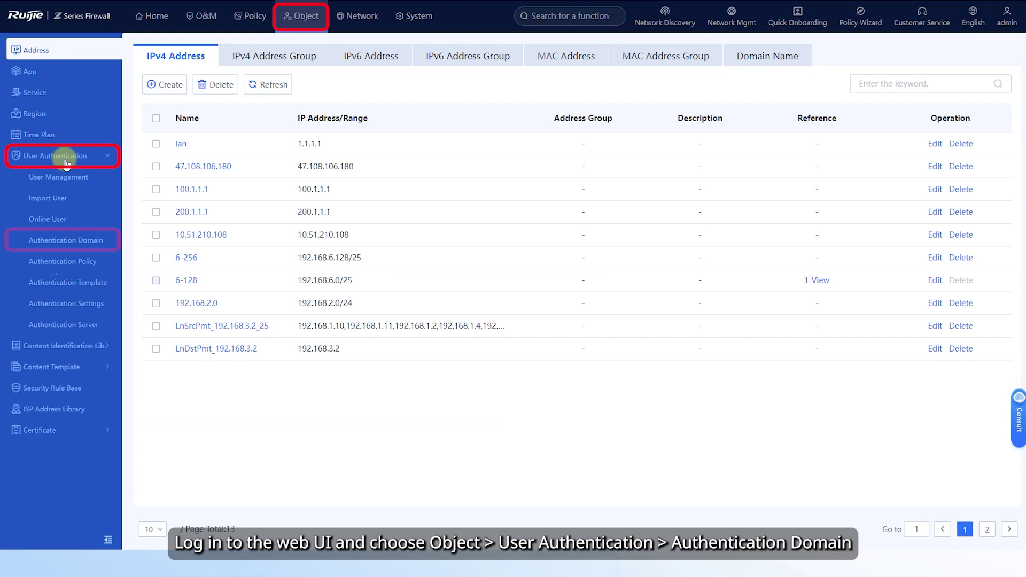
{"action": "left_click", "coordinate": [69, 240]}
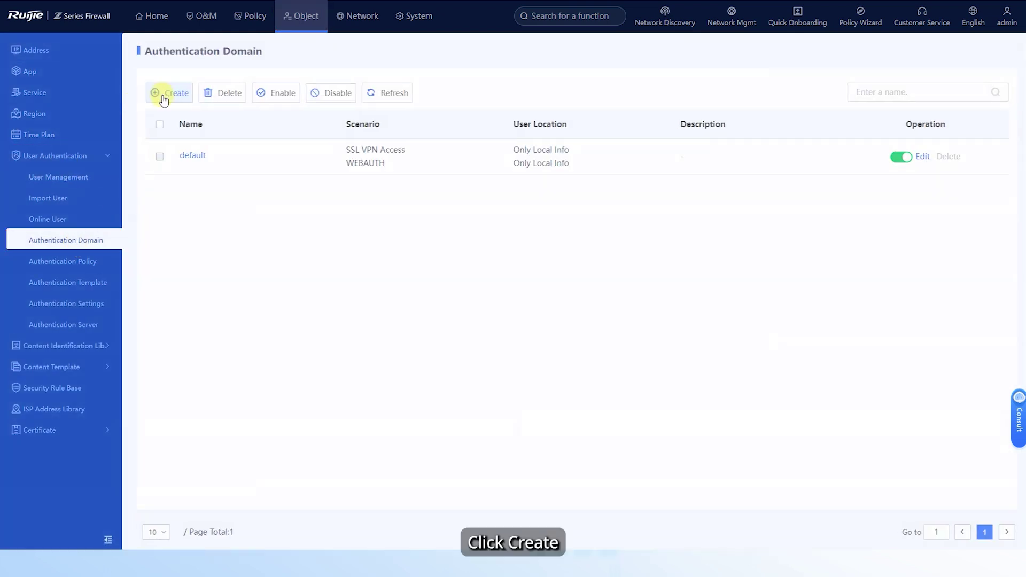
{"action": "left_click", "coordinate": [163, 94]}
{"action": "left_click", "coordinate": [286, 111]}
{"action": "type", "text": "ssl"}
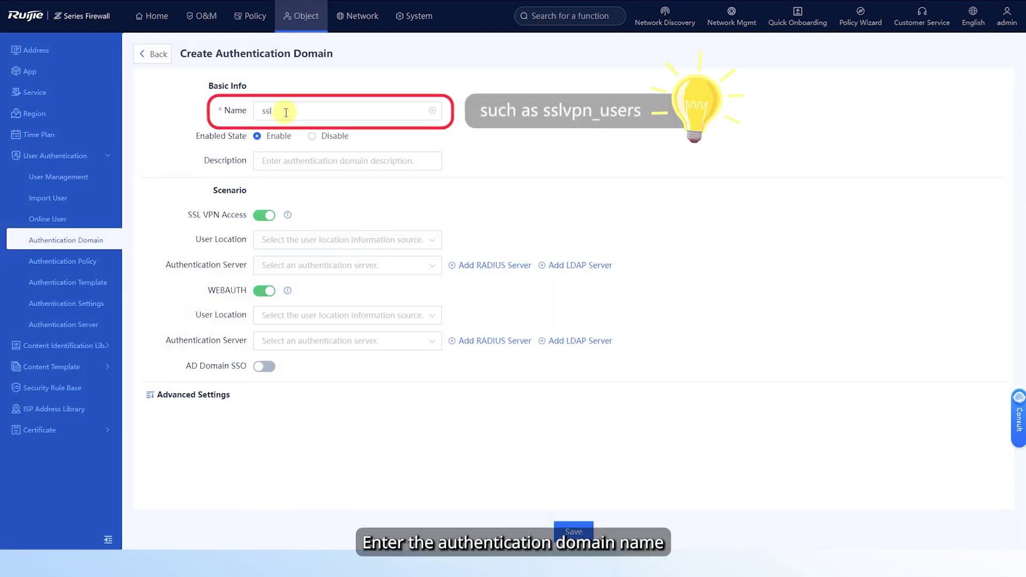
{"action": "type", "text": "vpn_users"}
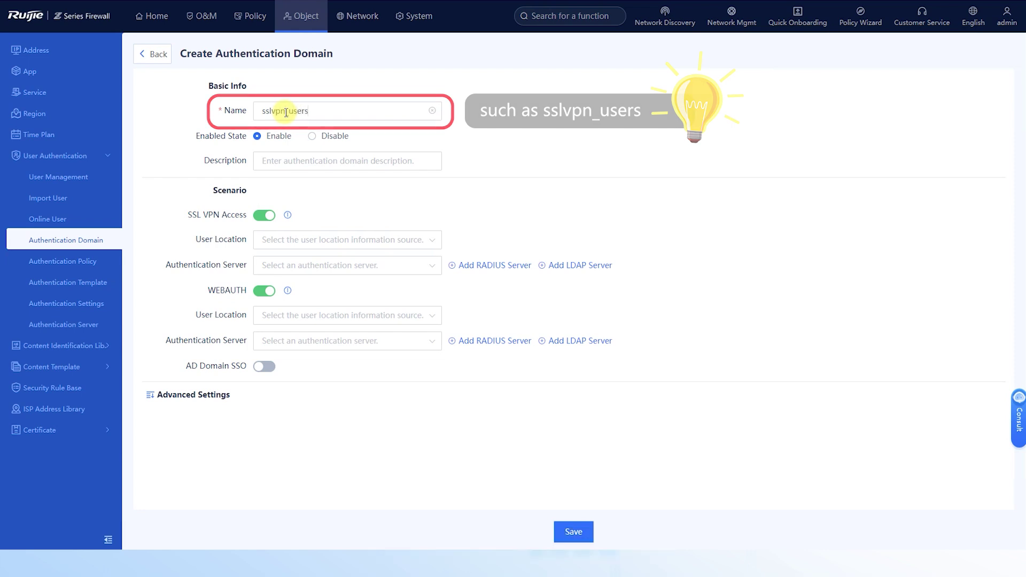
{"action": "left_click", "coordinate": [259, 137]}
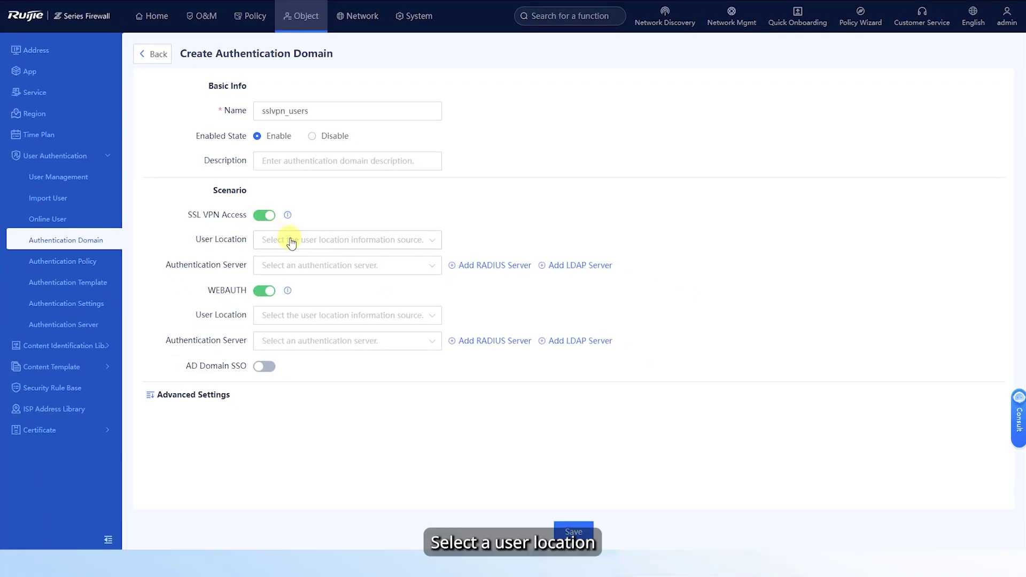
- Set SSL VPN user location to Only Local Info, turn off WEBAUTH, and save the domain
{"action": "left_click", "coordinate": [291, 241]}
{"action": "left_click", "coordinate": [308, 321]}
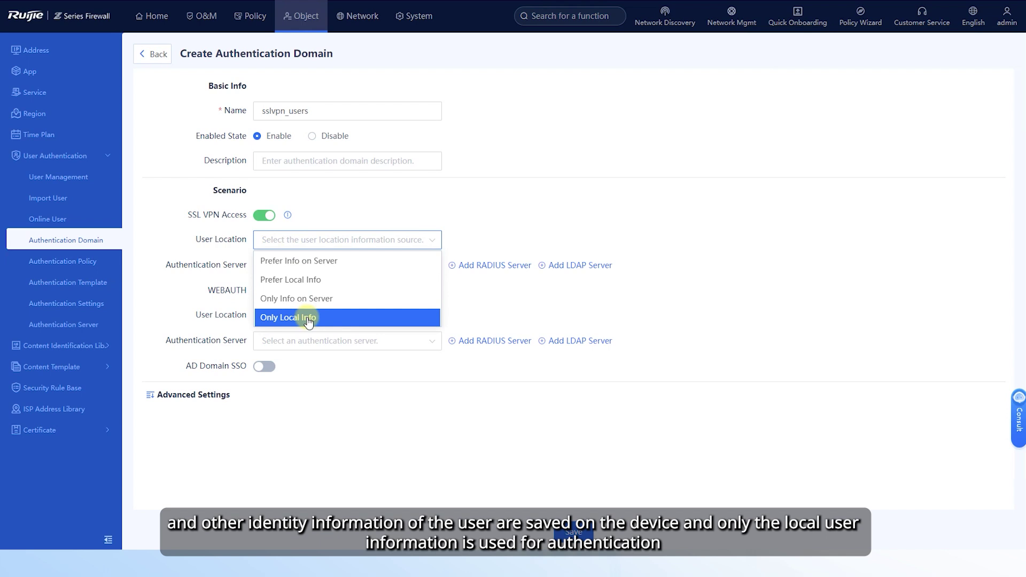
{"action": "left_click", "coordinate": [304, 319]}
{"action": "left_click", "coordinate": [264, 266]}
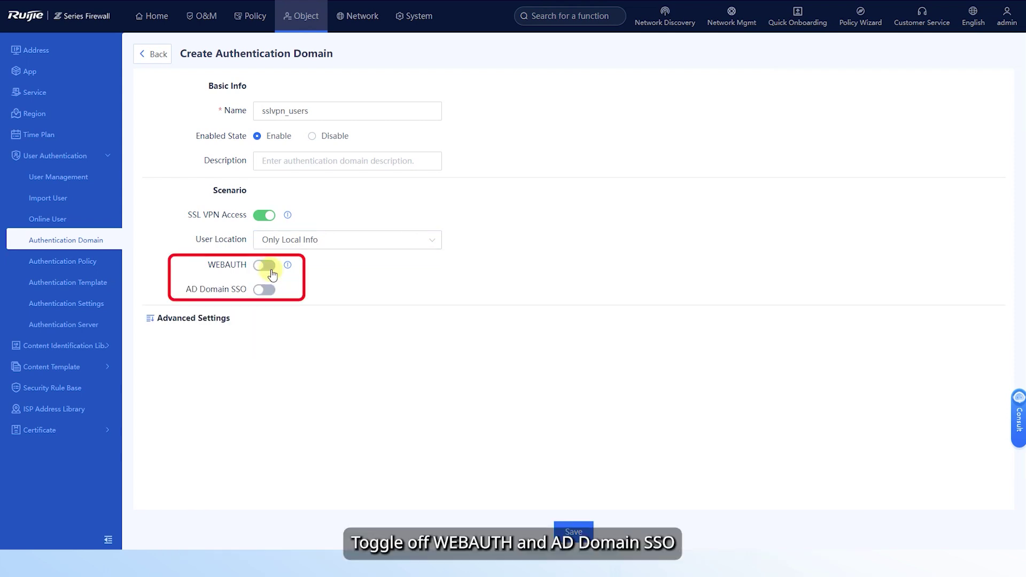
{"action": "left_click", "coordinate": [567, 531]}
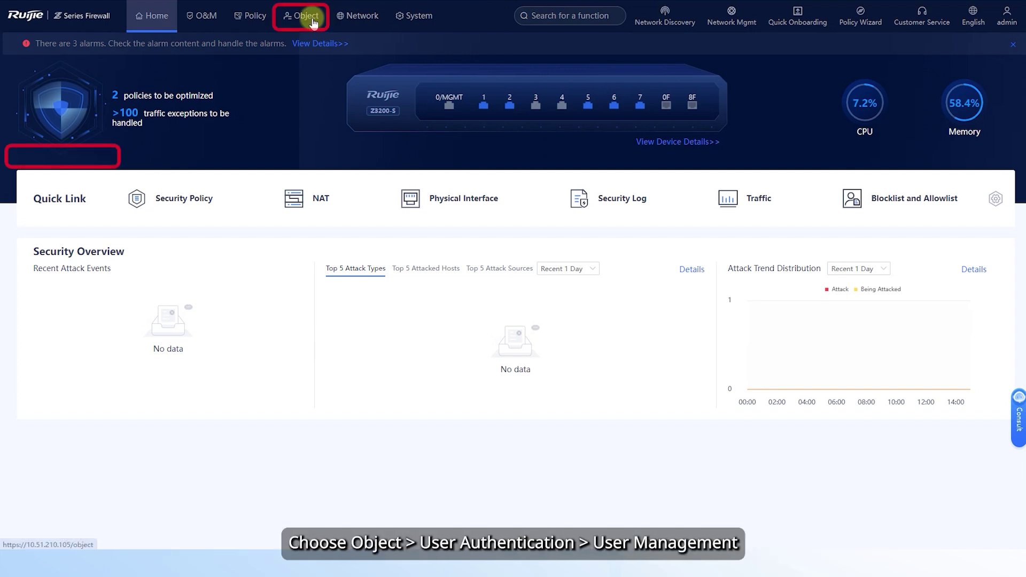
- Open User Management for the sslvpn_users domain and start adding a single user
{"action": "left_click", "coordinate": [318, 21]}
{"action": "left_click", "coordinate": [63, 160]}
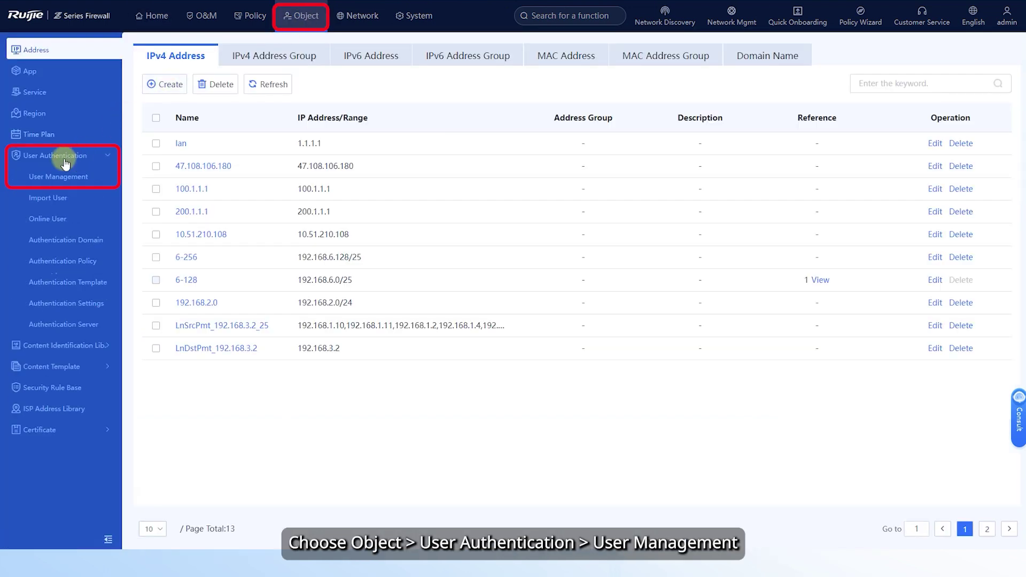
{"action": "left_click", "coordinate": [65, 175]}
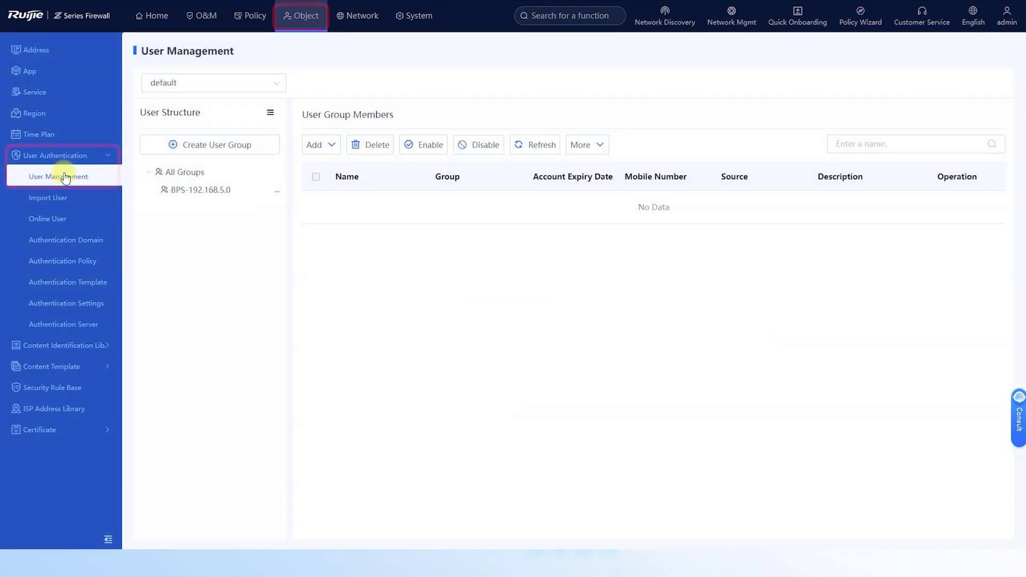
{"action": "left_click", "coordinate": [249, 91]}
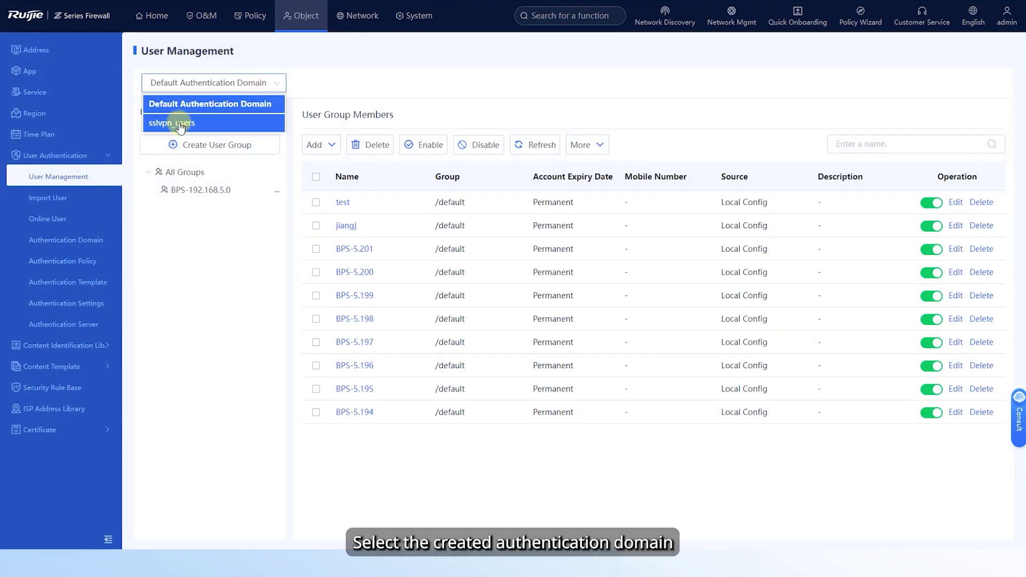
{"action": "left_click", "coordinate": [177, 122]}
{"action": "left_click", "coordinate": [318, 145]}
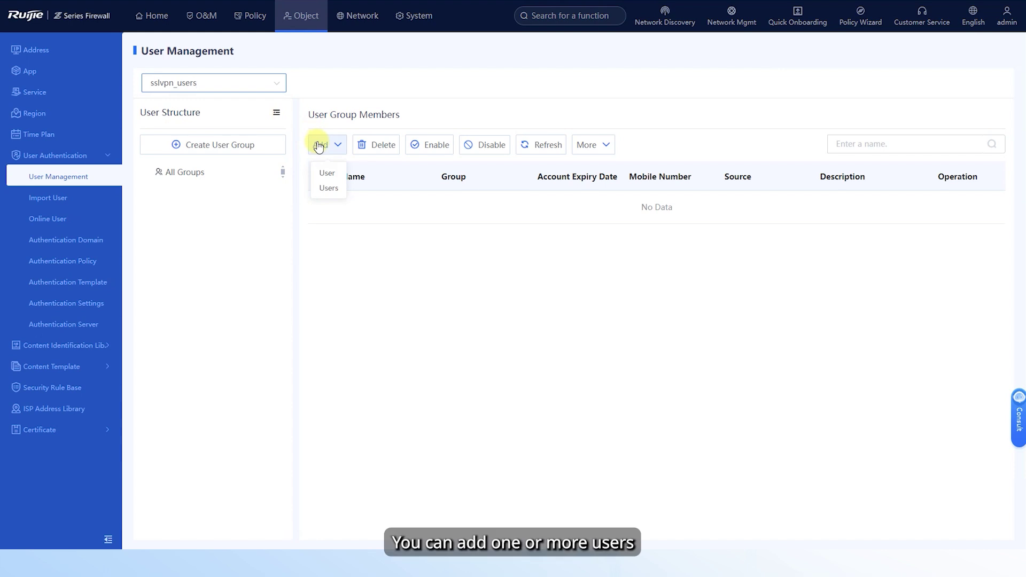
{"action": "left_click", "coordinate": [329, 173]}
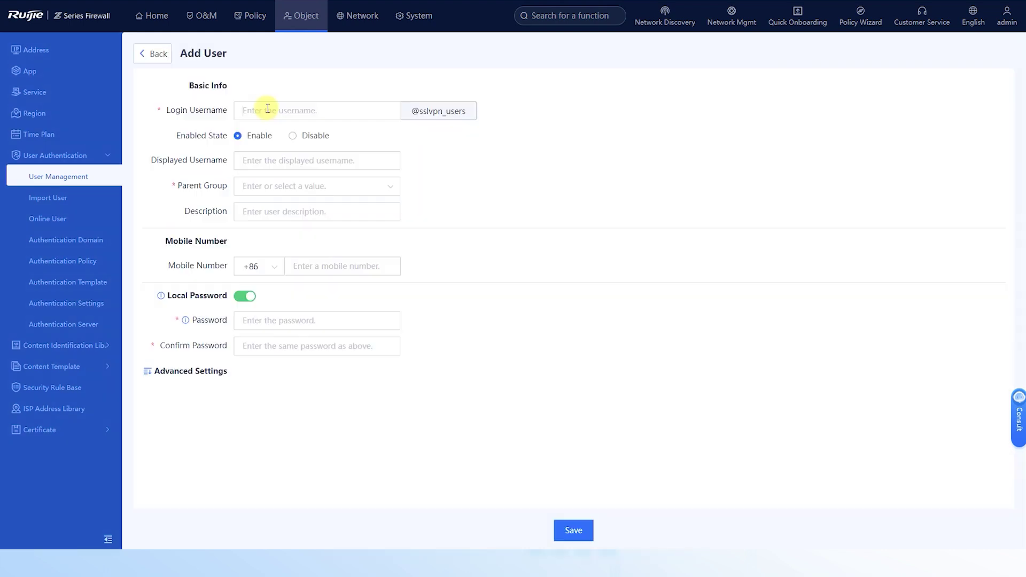
- Create user user001 in parent group sslvpn_users, enter and confirm the login password, and save
{"action": "left_click", "coordinate": [267, 109]}
{"action": "type", "text": "user001"}
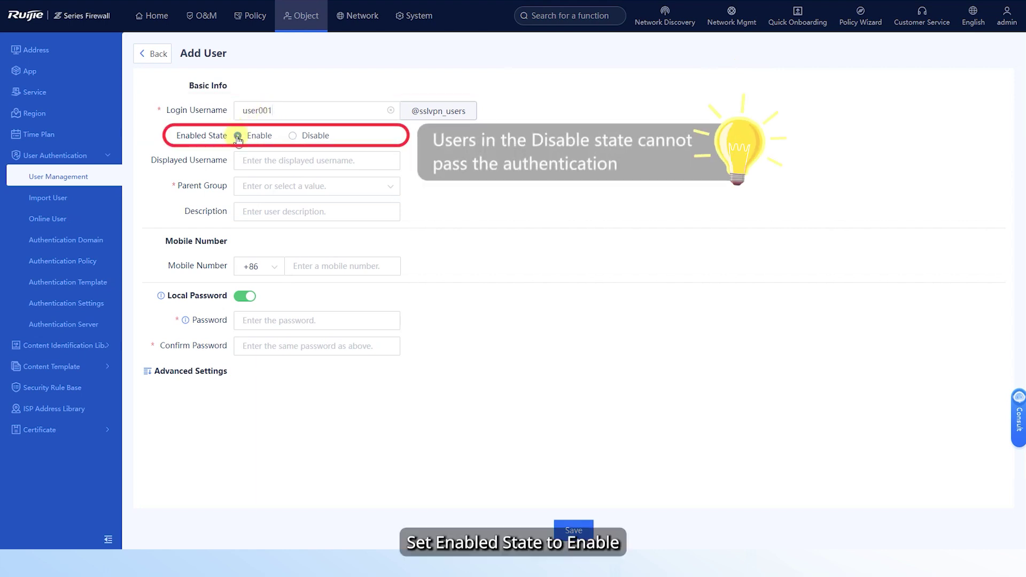
{"action": "left_click", "coordinate": [266, 190]}
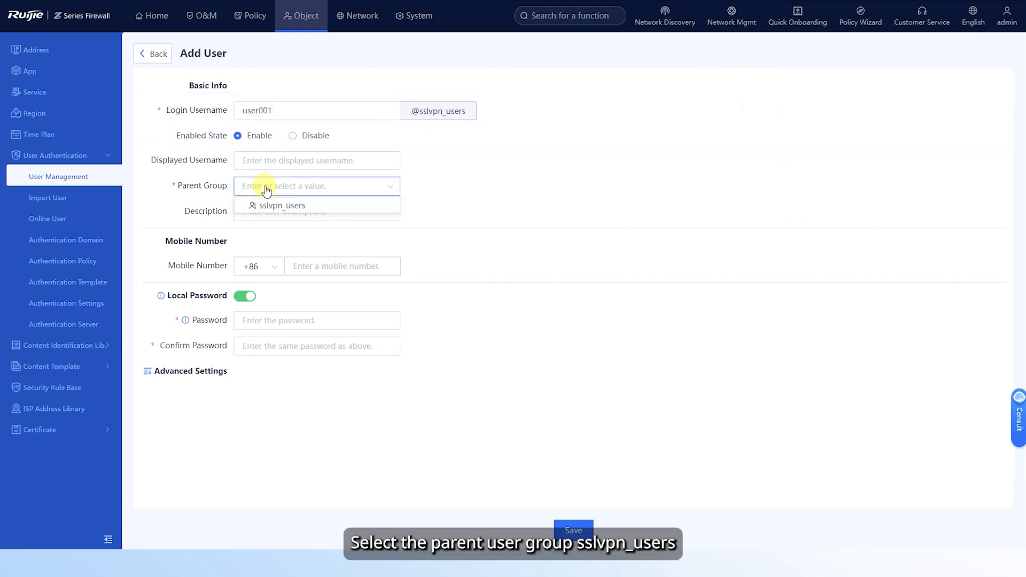
{"action": "left_click", "coordinate": [270, 206]}
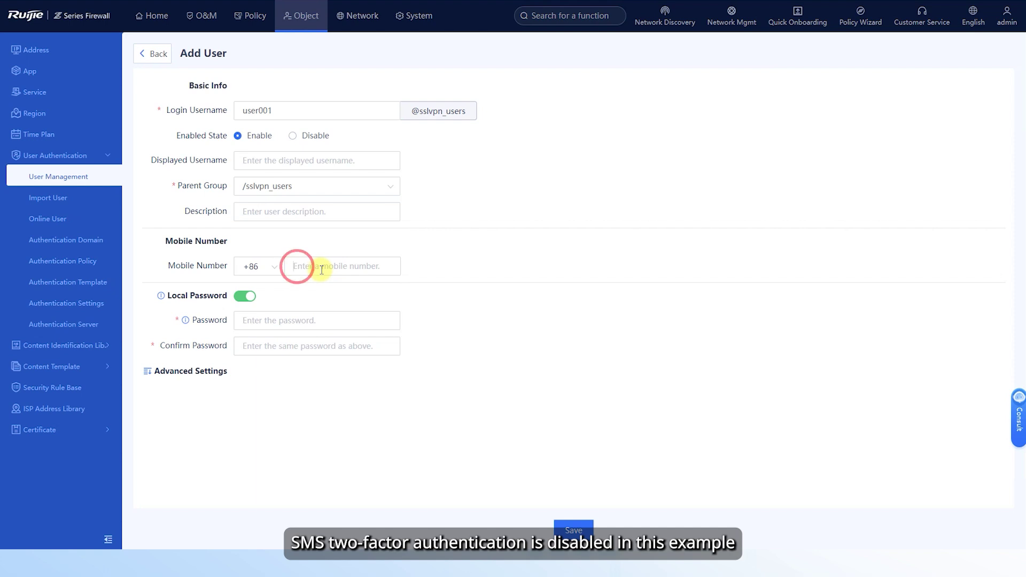
{"action": "left_click", "coordinate": [261, 321]}
{"action": "key", "text": "ctrl+v"}
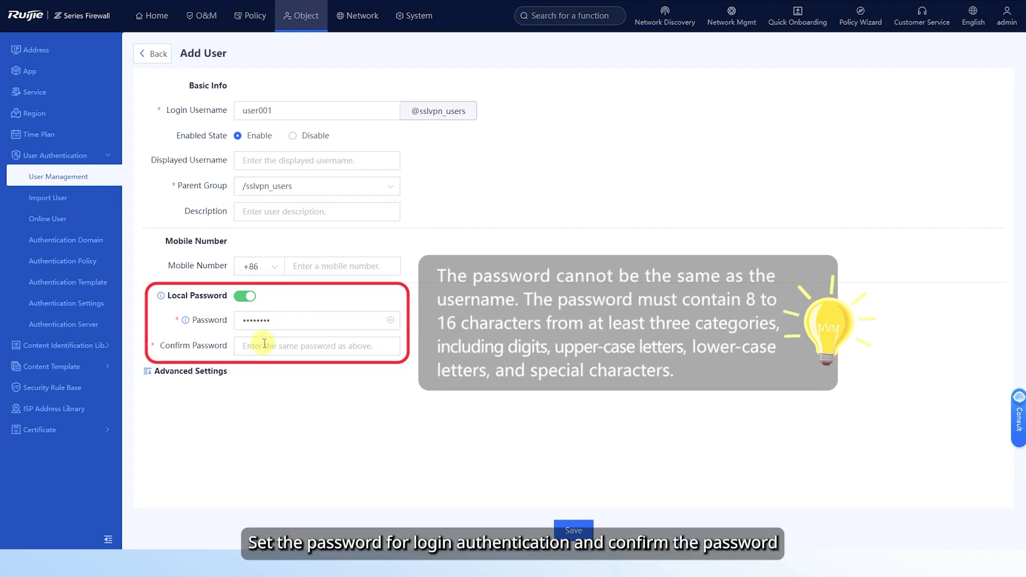
{"action": "left_click", "coordinate": [257, 348]}
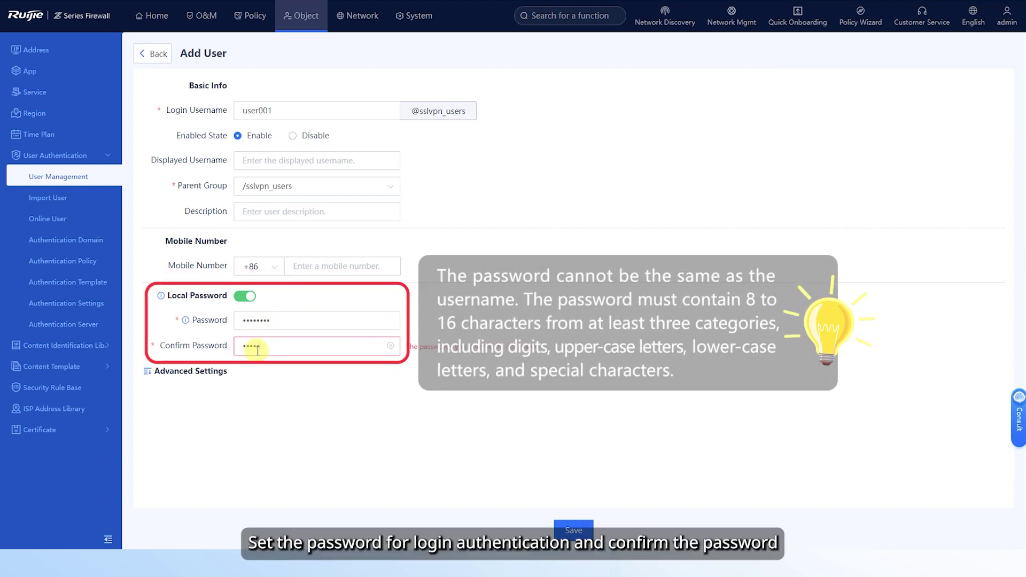
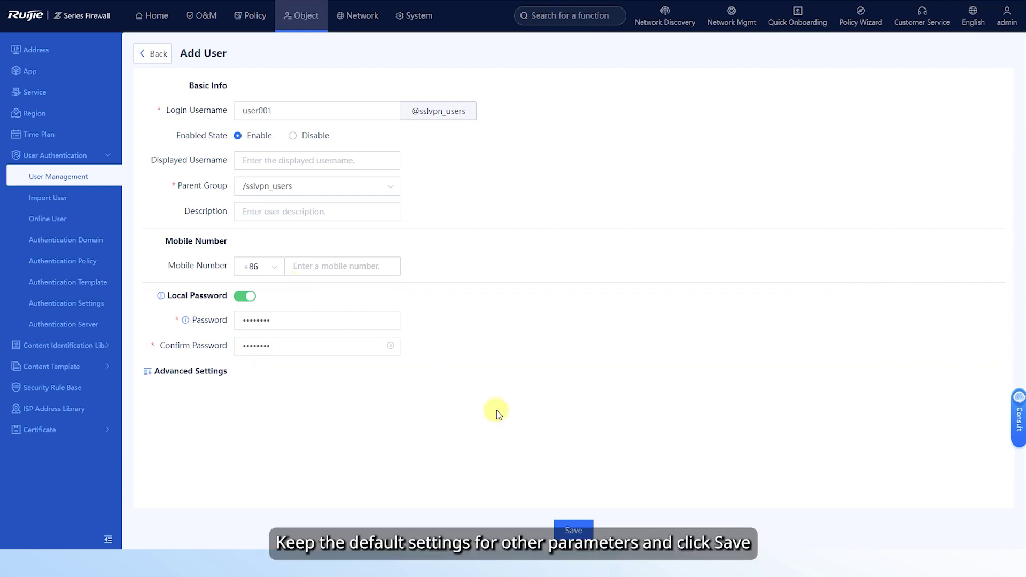
{"action": "left_click", "coordinate": [572, 530]}
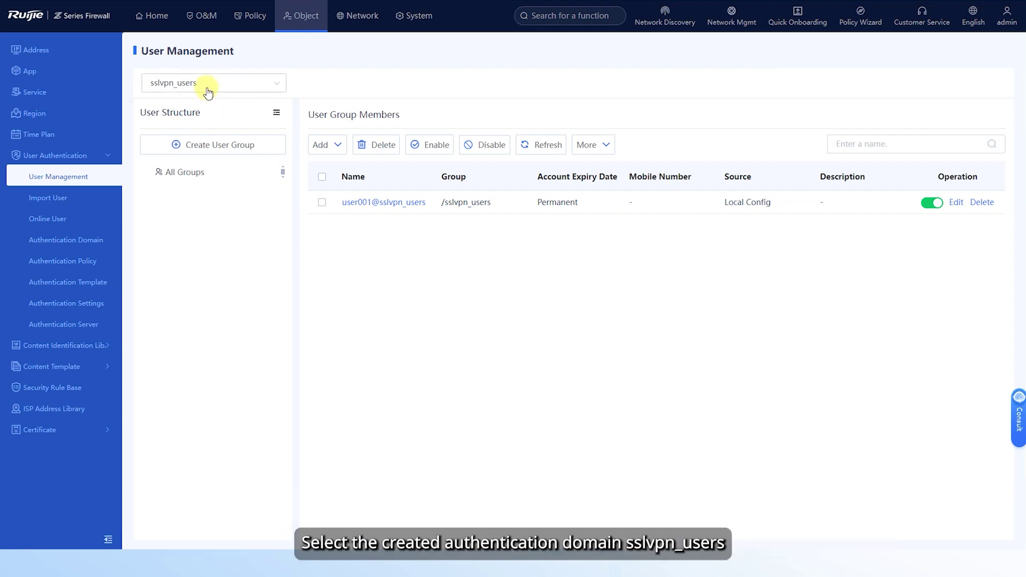
- Create user group user_group1 with sslvpn_users as its parent group
{"action": "left_click", "coordinate": [207, 152]}
{"action": "left_click", "coordinate": [450, 149]}
{"action": "type", "text": "user"}
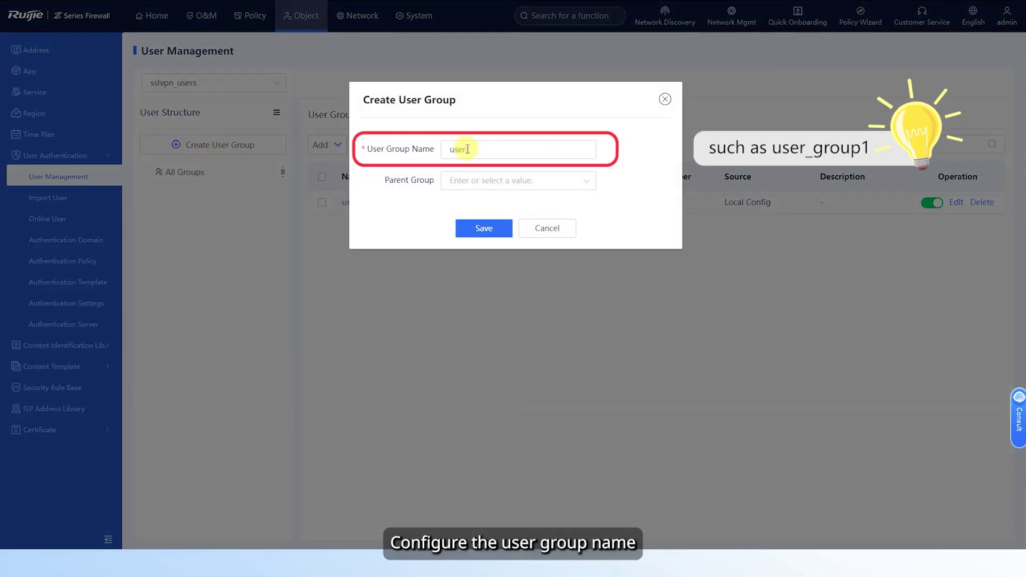
{"action": "type", "text": "_group1"}
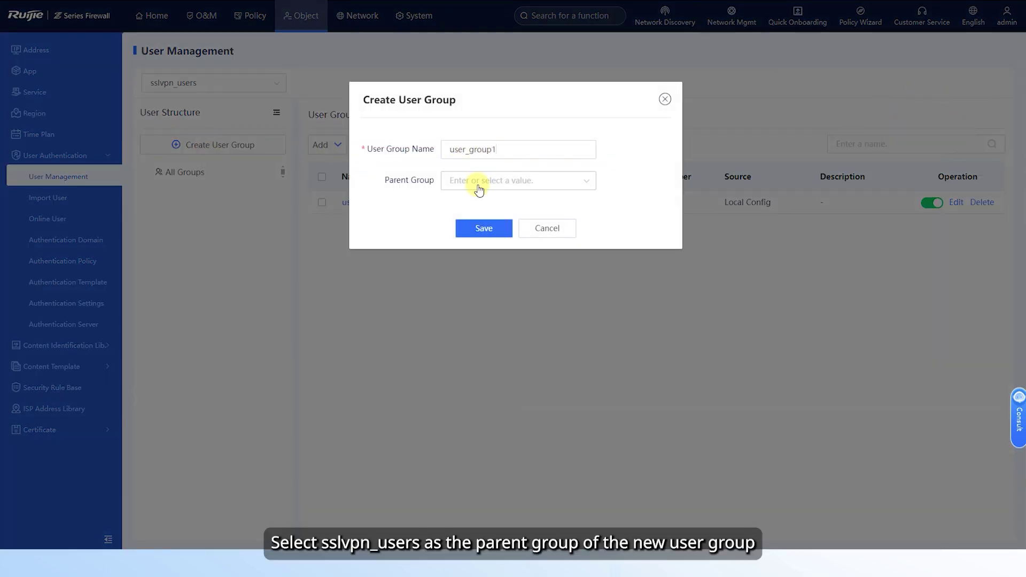
{"action": "left_click", "coordinate": [472, 184]}
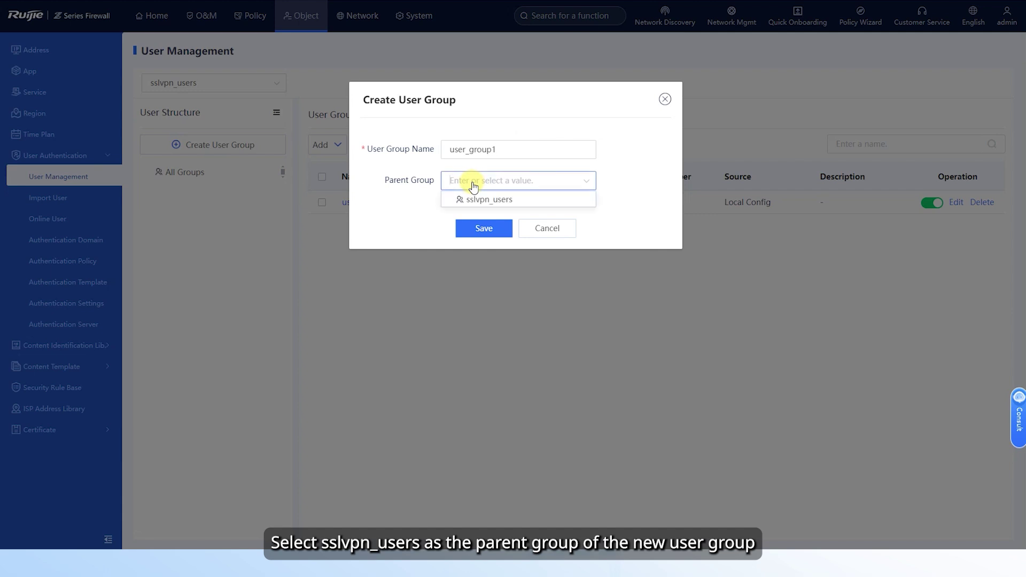
{"action": "left_click", "coordinate": [493, 199]}
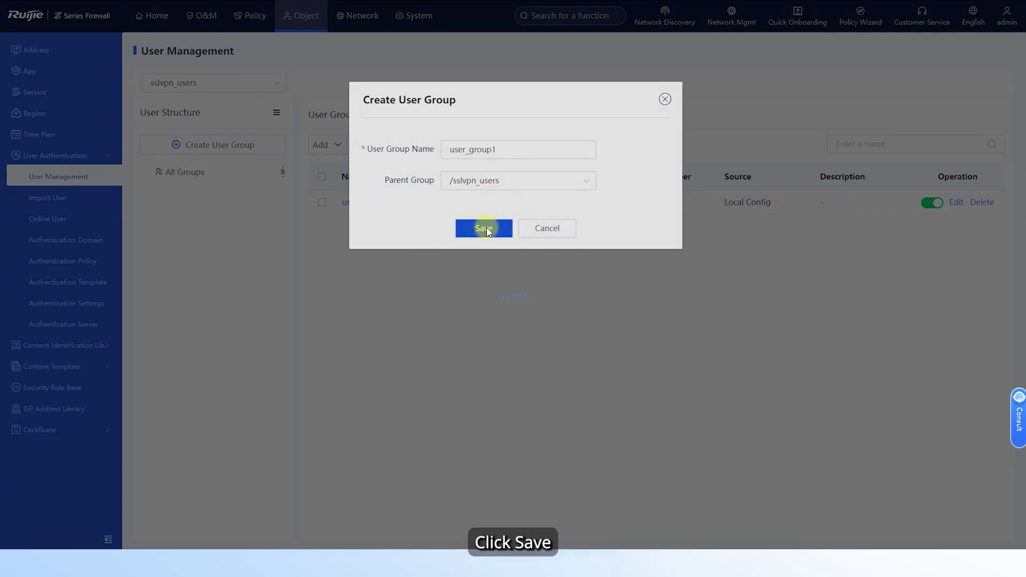
{"action": "left_click", "coordinate": [485, 228]}
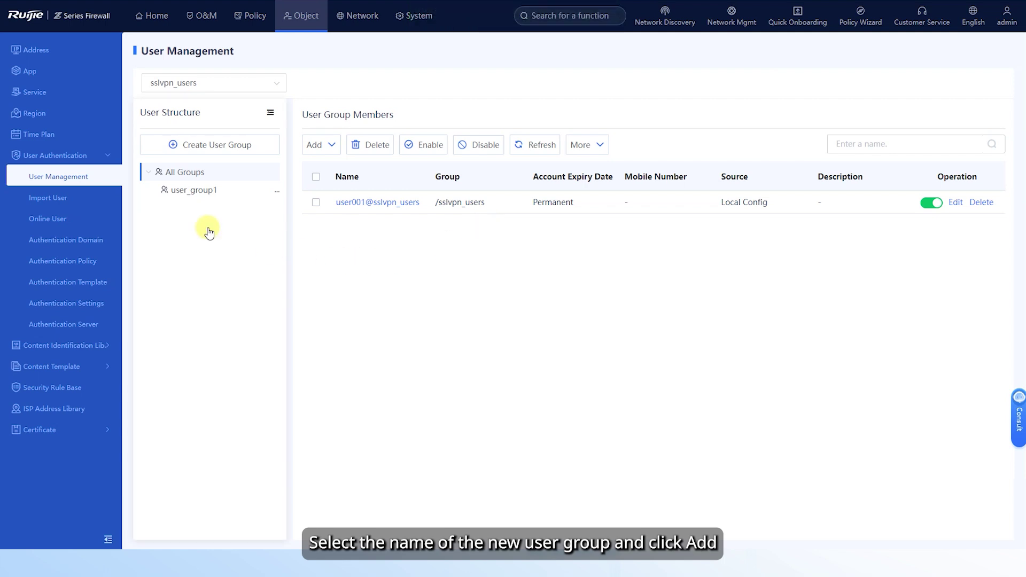
- View user_group1's members, then start a new gateway from the SSL VPN Gateway list
{"action": "left_click", "coordinate": [191, 193]}
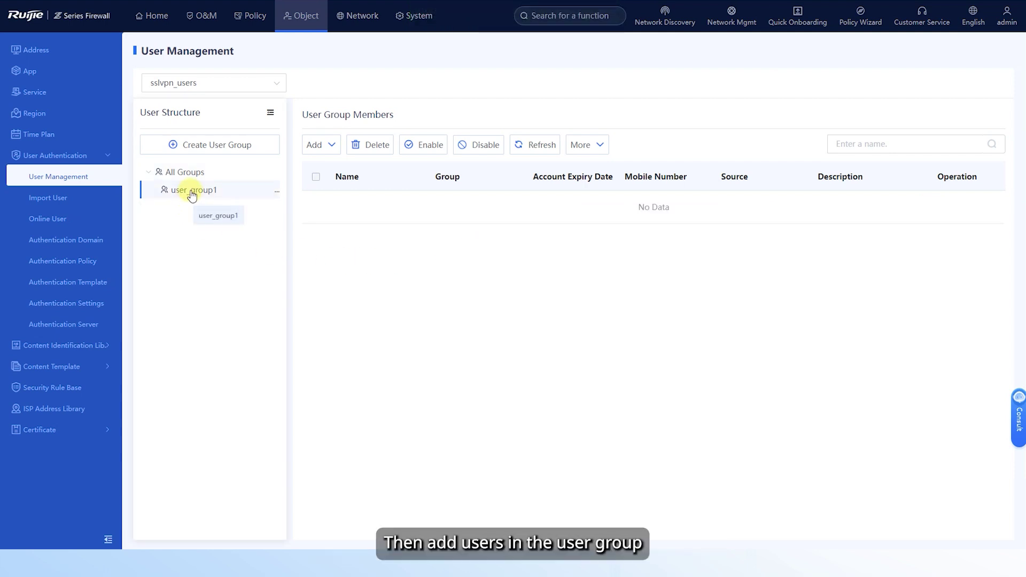
{"action": "left_click", "coordinate": [319, 146]}
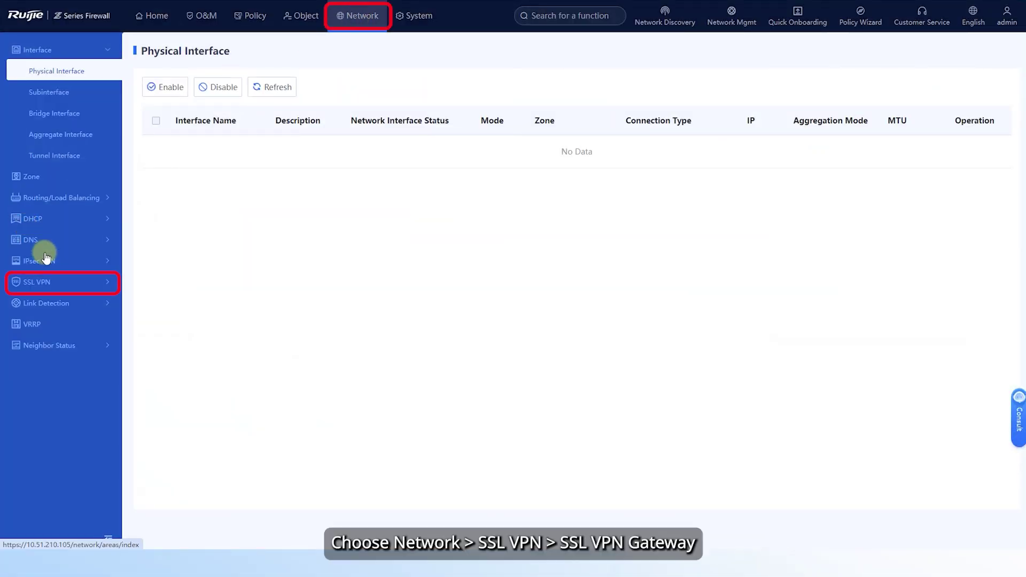
{"action": "left_click", "coordinate": [53, 284]}
{"action": "left_click", "coordinate": [64, 324]}
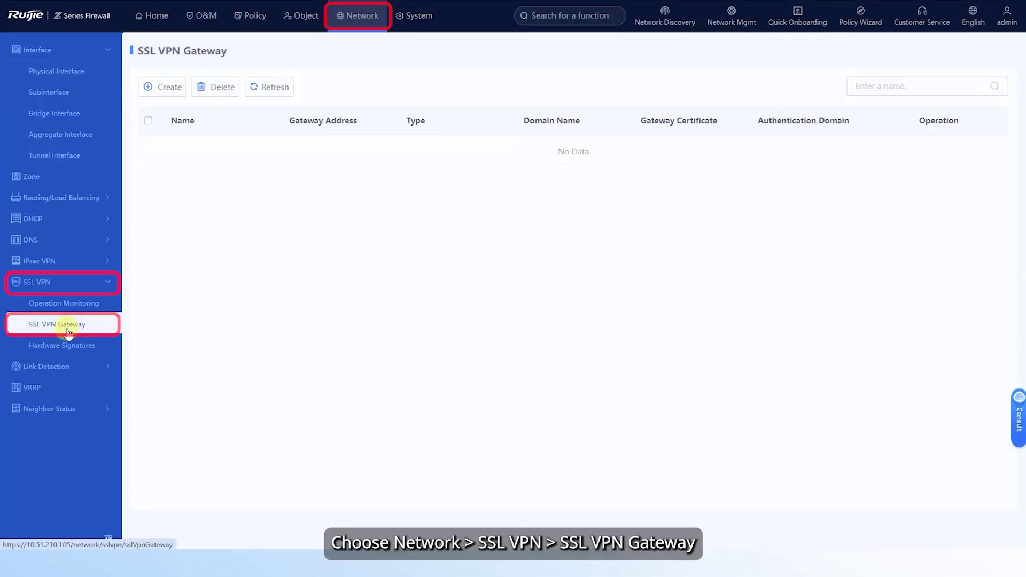
{"action": "left_click", "coordinate": [167, 91]}
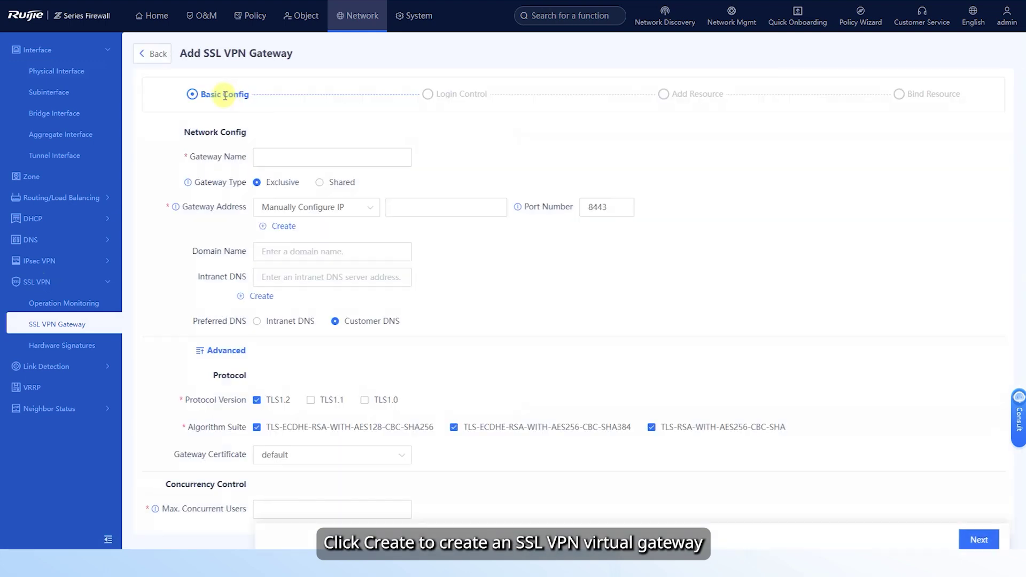
- Configure gateway1 at 10.51.210.105, port 8443, with 20 max concurrent users, and continue
{"action": "left_click", "coordinate": [282, 159]}
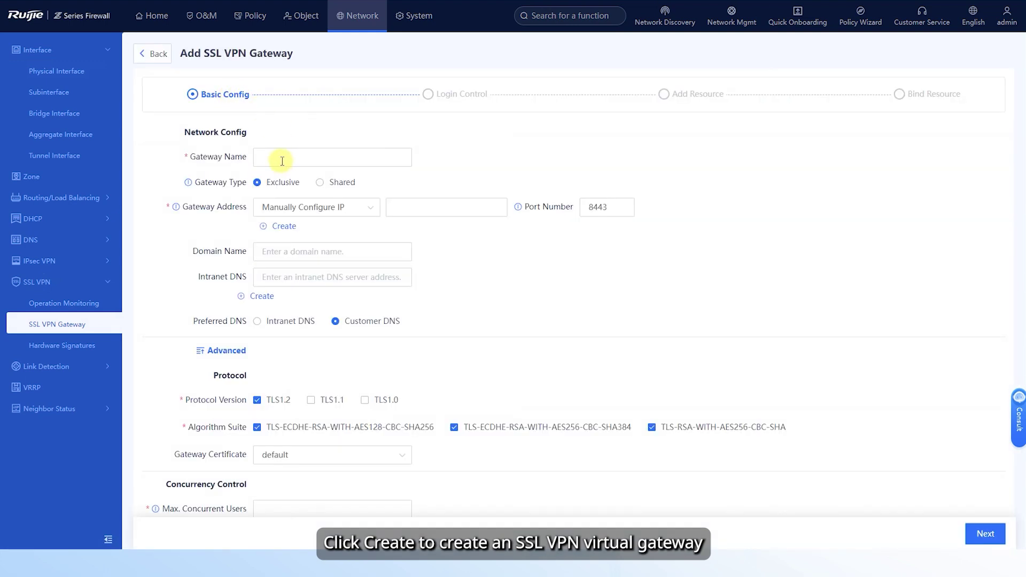
{"action": "type", "text": "gateway1"}
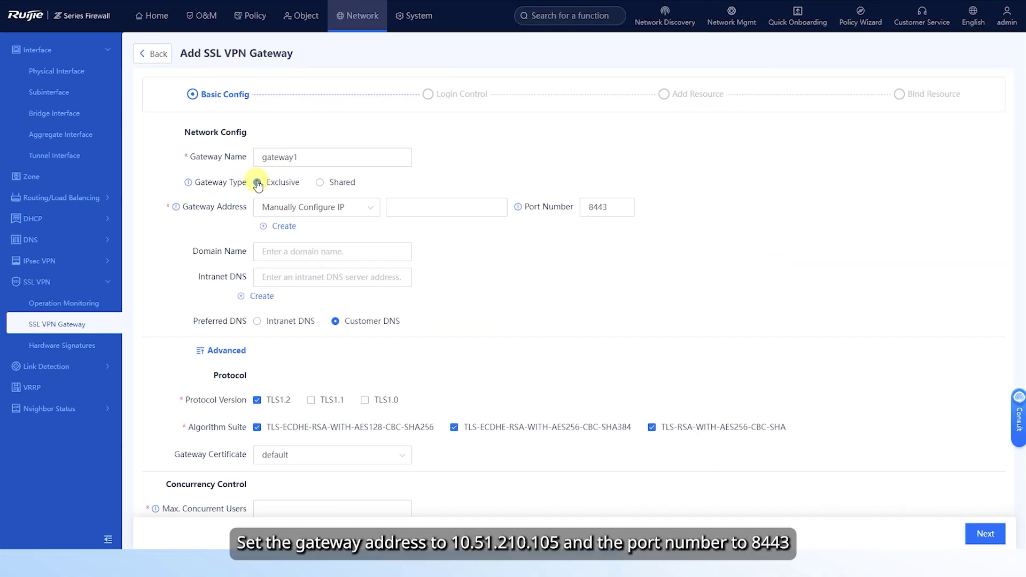
{"action": "left_click", "coordinate": [426, 209]}
{"action": "type", "text": "10."}
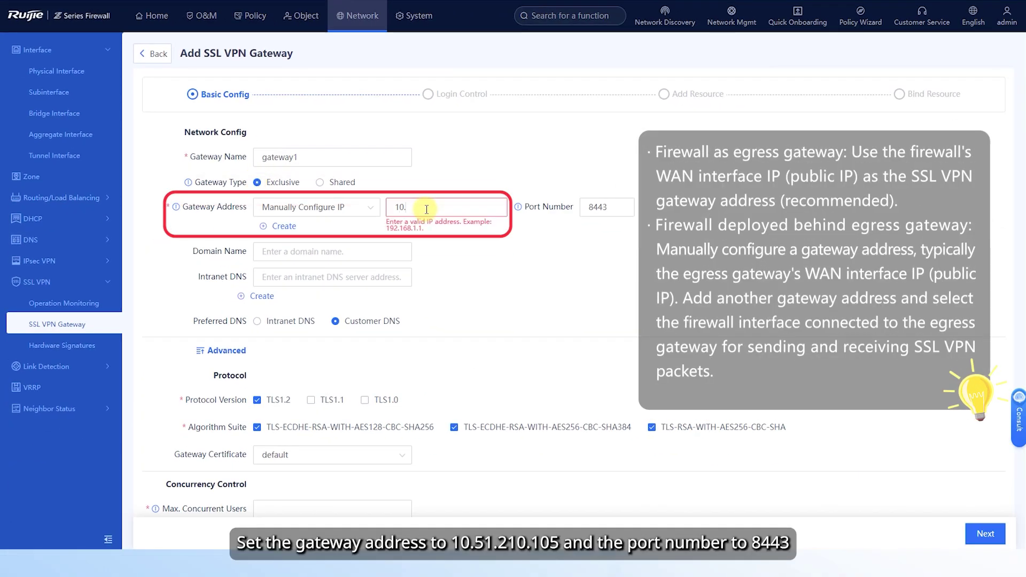
{"action": "type", "text": "51.210.105"}
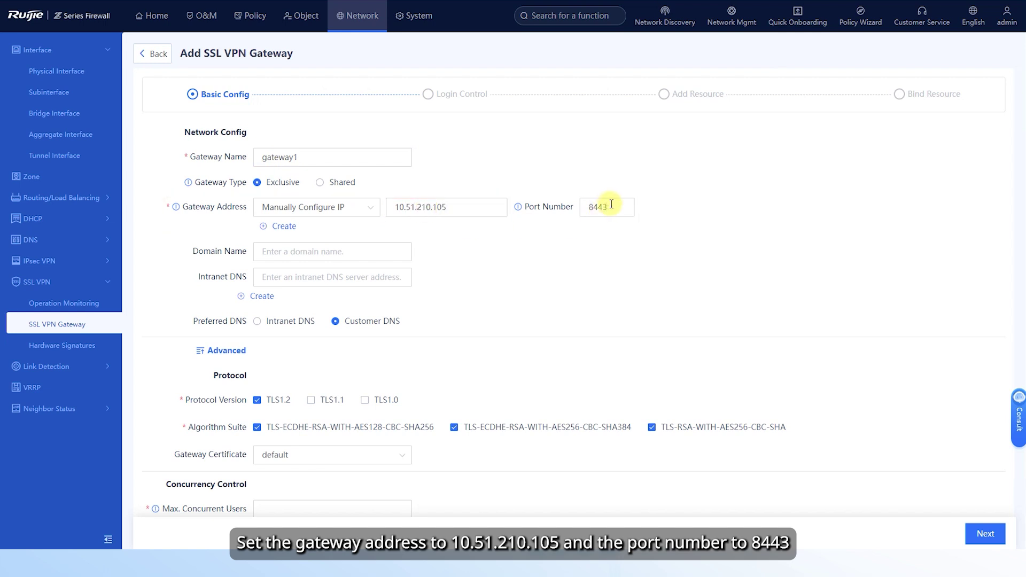
{"action": "left_click", "coordinate": [316, 510]}
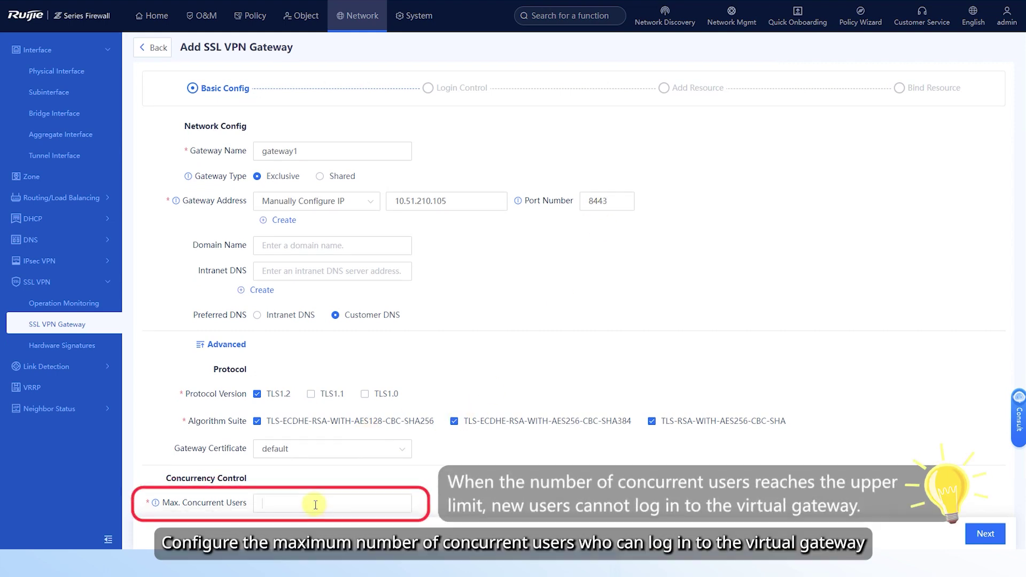
{"action": "type", "text": "20"}
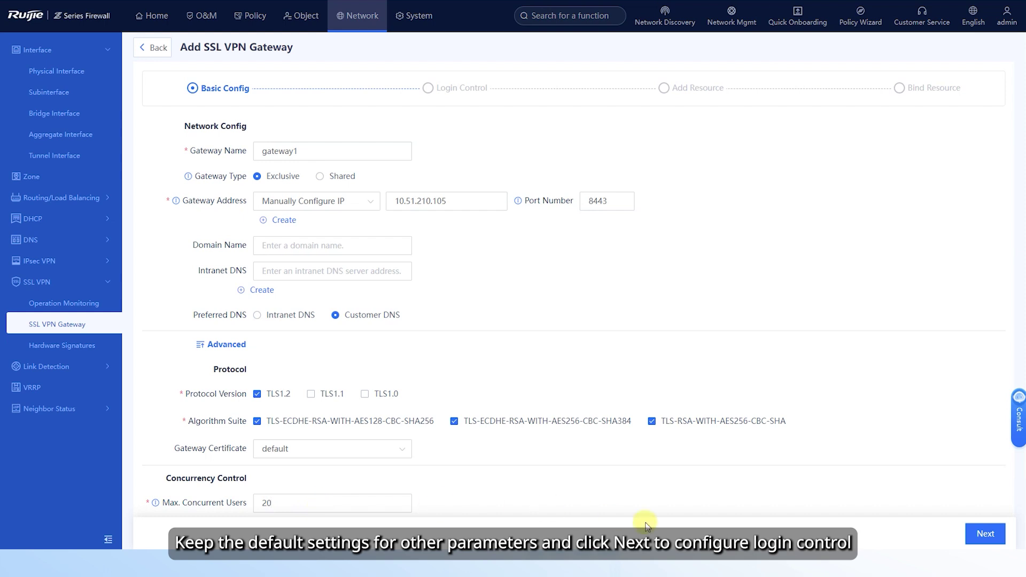
{"action": "left_click", "coordinate": [981, 534]}
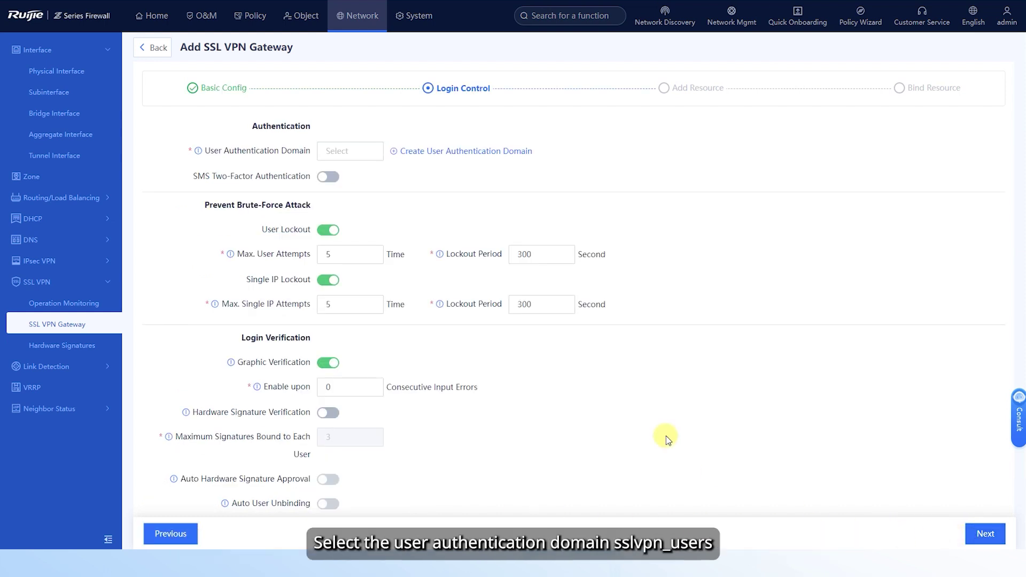
- Select sslvpn_users as the User Authentication Domain and review the remaining login defaults
{"action": "left_click", "coordinate": [347, 151]}
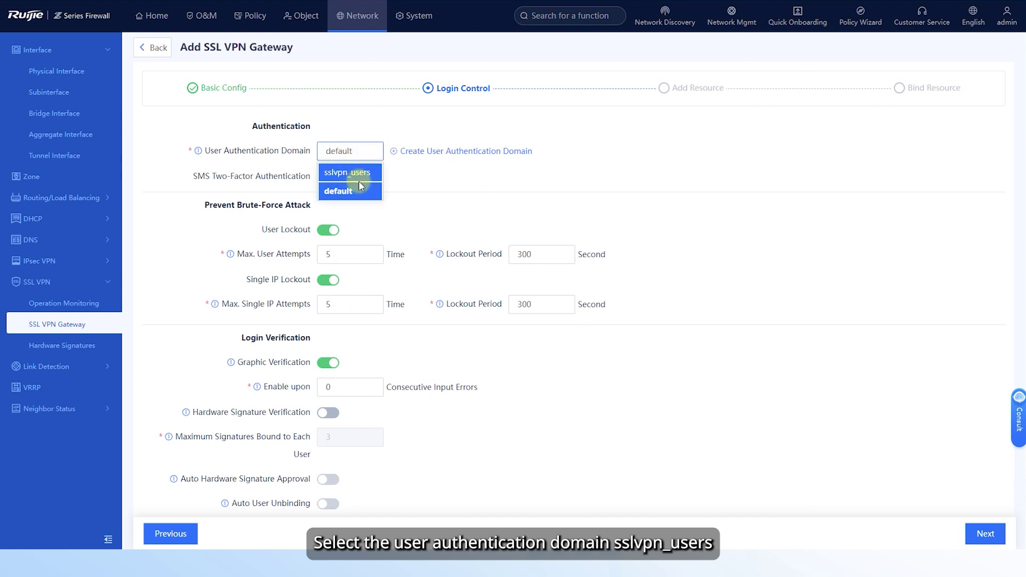
{"action": "left_click", "coordinate": [357, 179]}
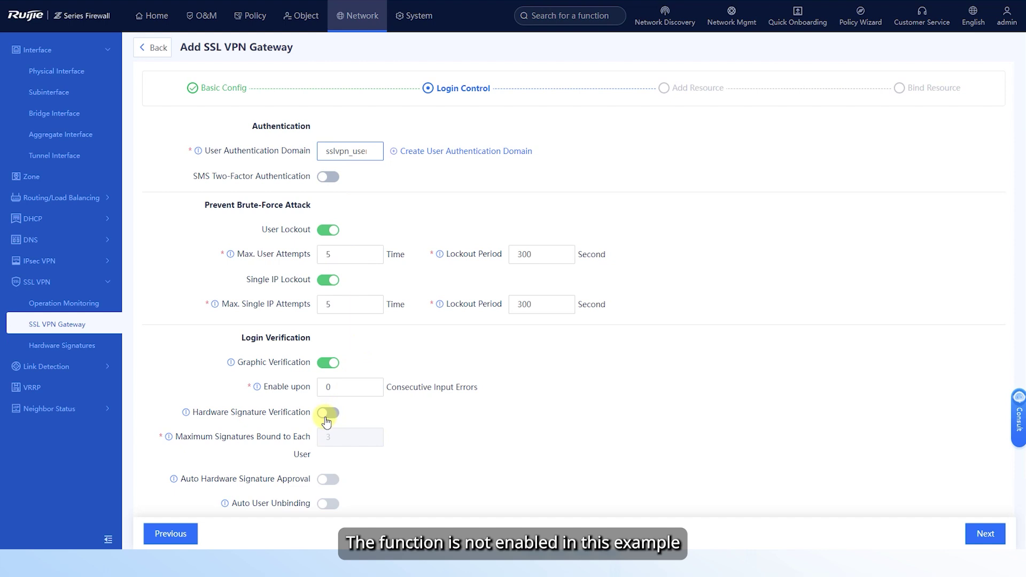
{"action": "scroll", "coordinate": [525, 391], "scroll_direction": "down", "scroll_amount": 3}
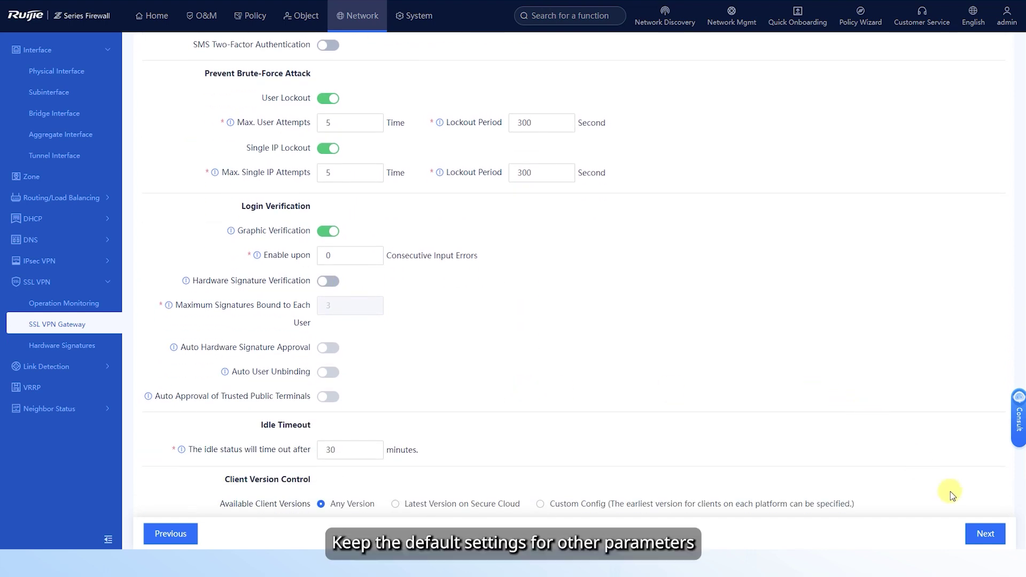
- On the resource step, set the available IP range to 1.1.1.0/24 and begin a tunnel resource group
{"action": "left_click", "coordinate": [985, 535]}
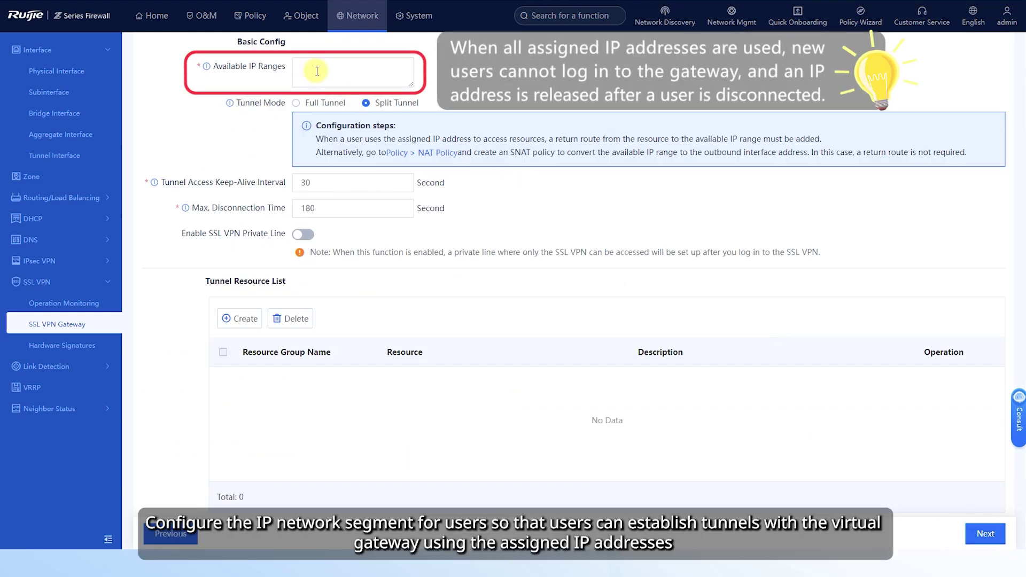
{"action": "left_click", "coordinate": [317, 71]}
{"action": "type", "text": "1.1.1"}
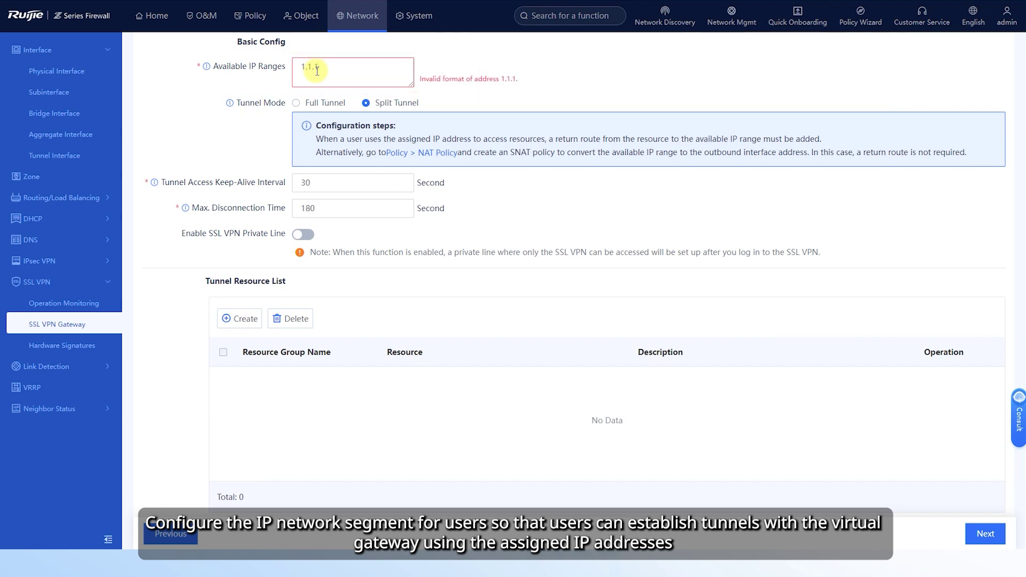
{"action": "type", "text": ".0/24"}
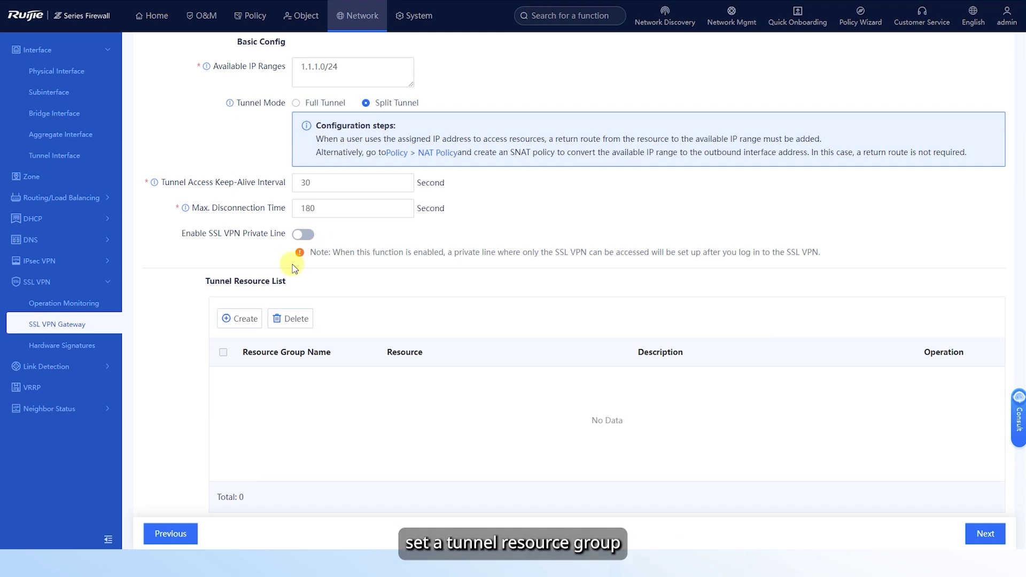
{"action": "left_click", "coordinate": [238, 320]}
- Name the group Enterprise_intranet_server_resources, add Subnet-type Subnet_resource for 192.168.6.0/24, and confirm
{"action": "left_click", "coordinate": [293, 103]}
{"action": "type", "text": "En"}
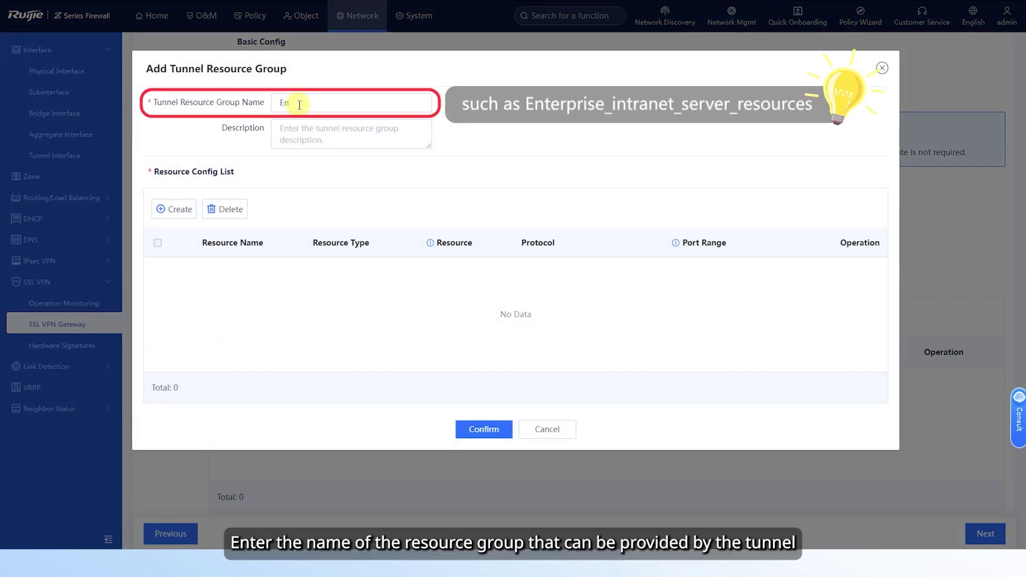
{"action": "type", "text": "terprise_intrane"}
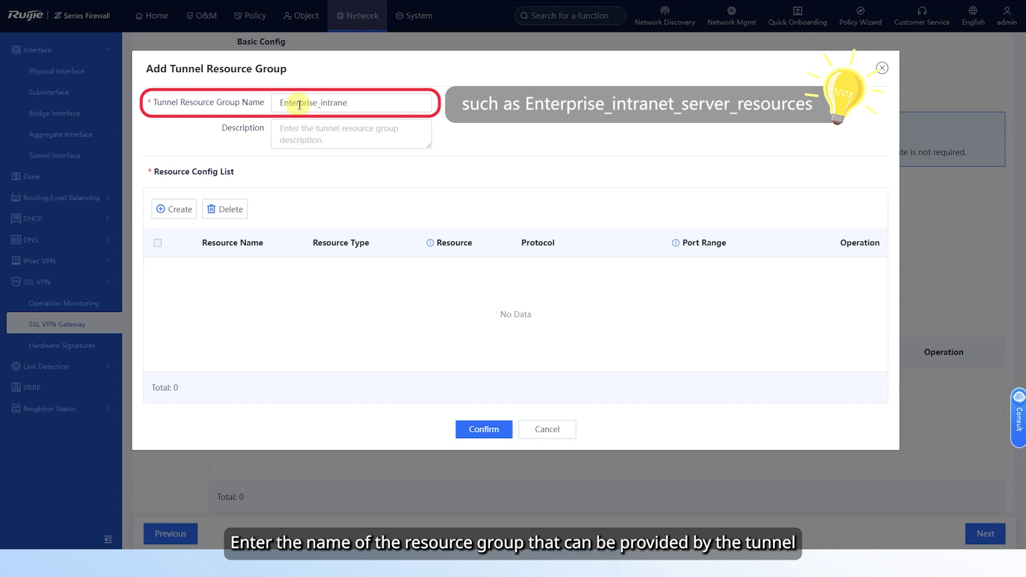
{"action": "type", "text": "t_server_resources"}
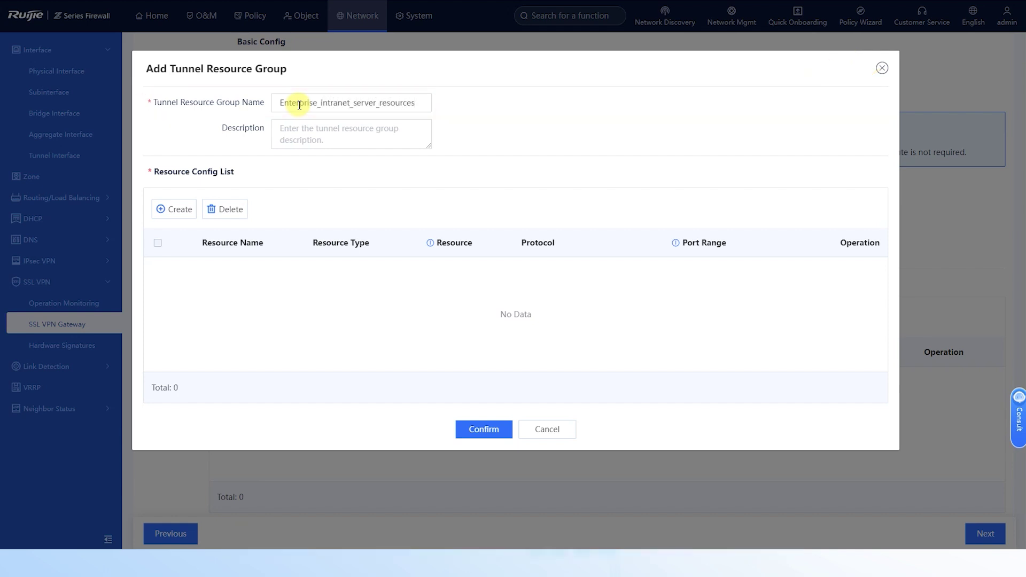
{"action": "left_click", "coordinate": [180, 208]}
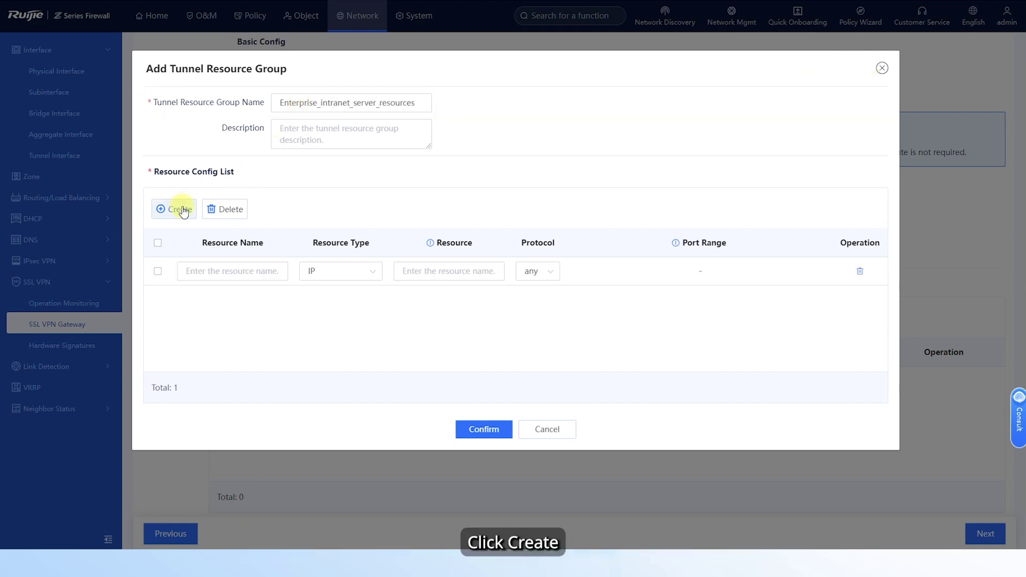
{"action": "left_click", "coordinate": [204, 271]}
{"action": "type", "text": "Subnet"}
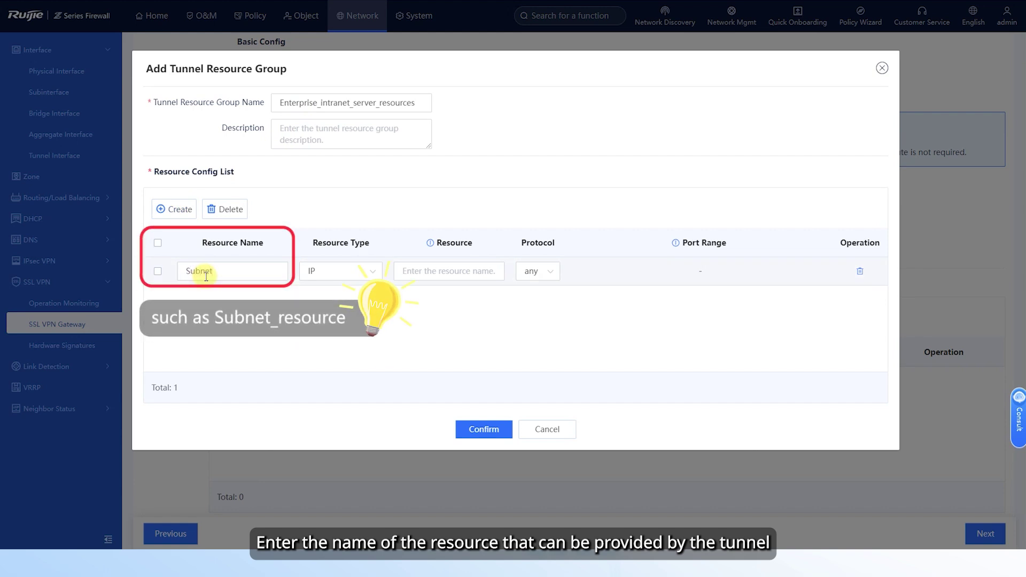
{"action": "type", "text": "_resource"}
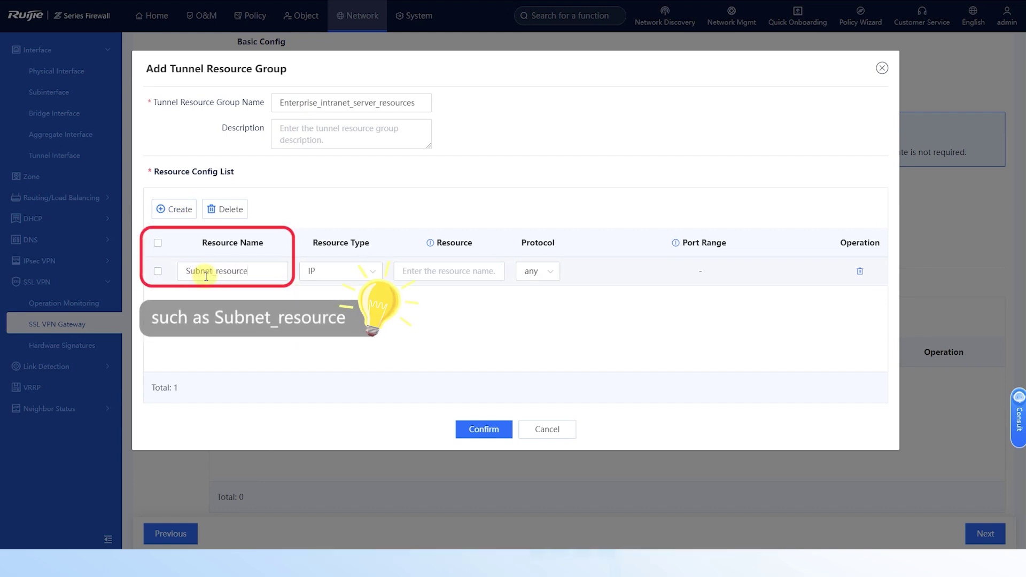
{"action": "left_click", "coordinate": [366, 271]}
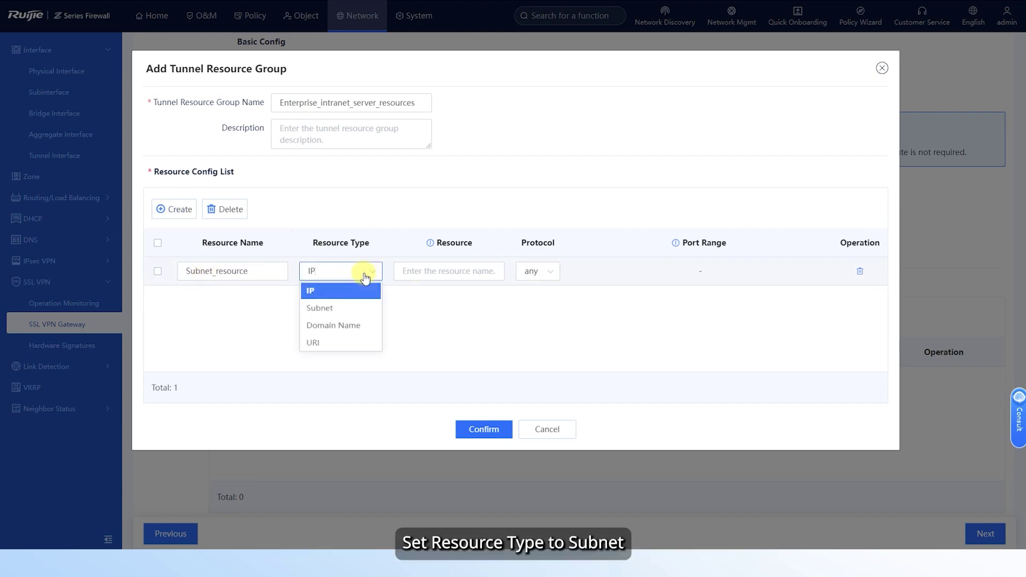
{"action": "left_click", "coordinate": [321, 308]}
{"action": "left_click", "coordinate": [433, 270]}
{"action": "type", "text": "19"}
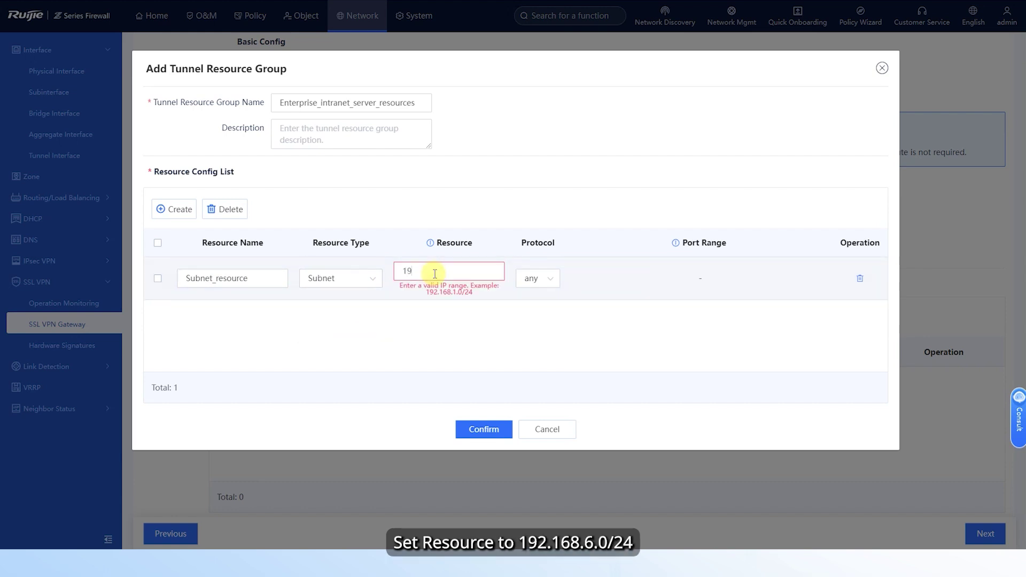
{"action": "type", "text": "2.168.6.0/24"}
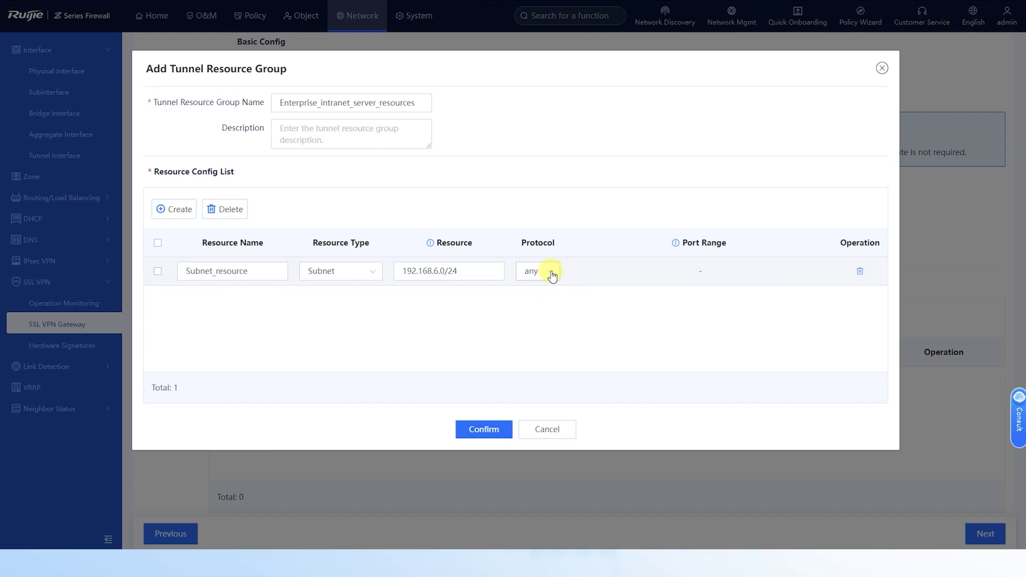
{"action": "left_click", "coordinate": [490, 430]}
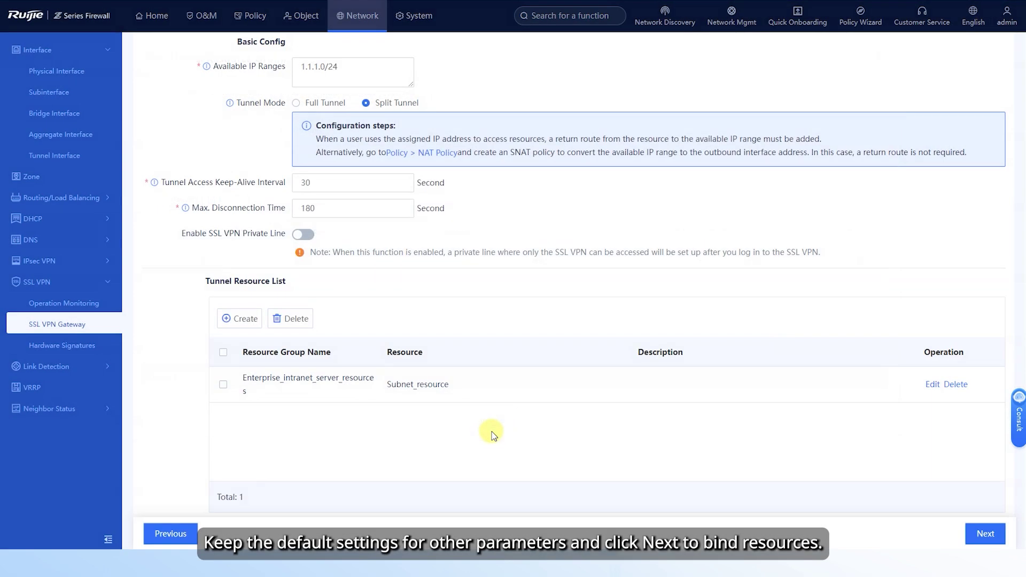
- On Bind Resource, give the default policy Enterprise_intranet_server_resources as its IP tunnel resource
{"action": "left_click", "coordinate": [985, 533]}
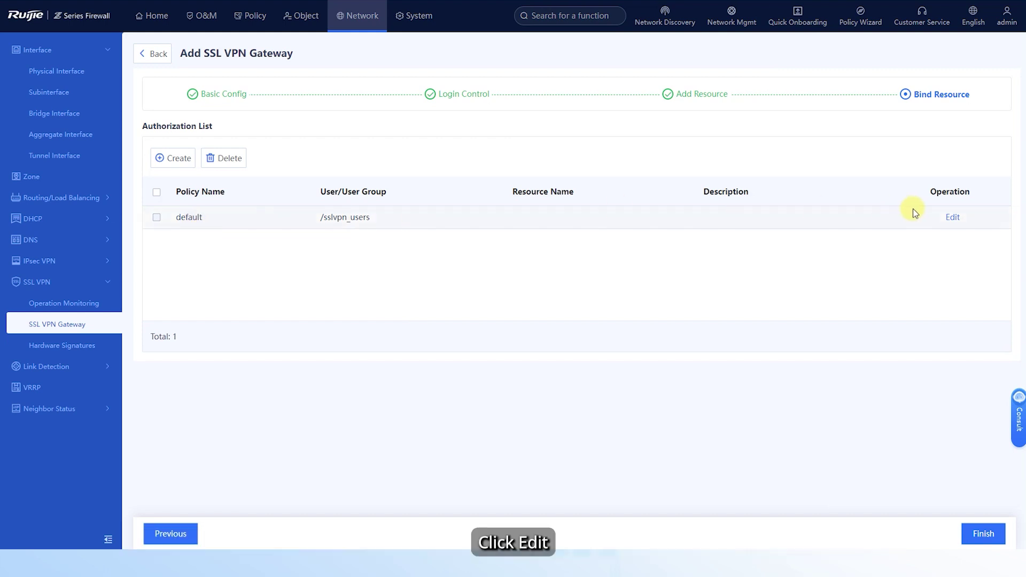
{"action": "left_click", "coordinate": [953, 217]}
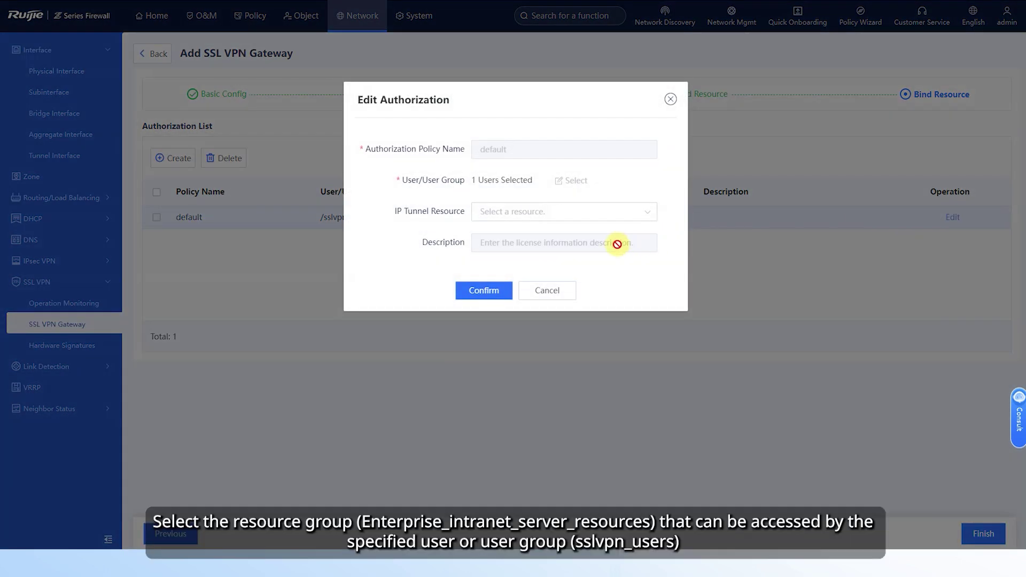
{"action": "left_click", "coordinate": [509, 216]}
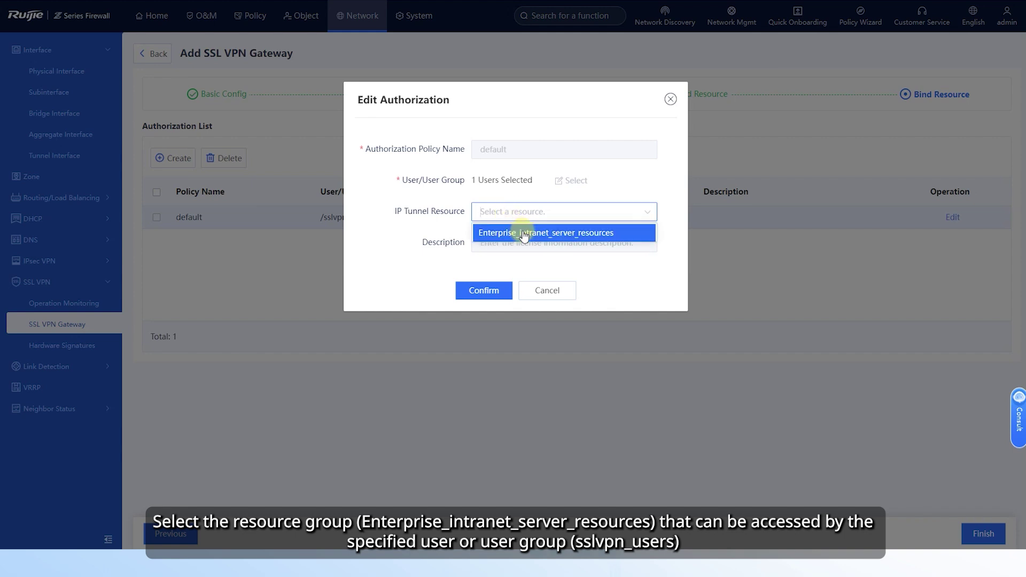
{"action": "left_click", "coordinate": [523, 233]}
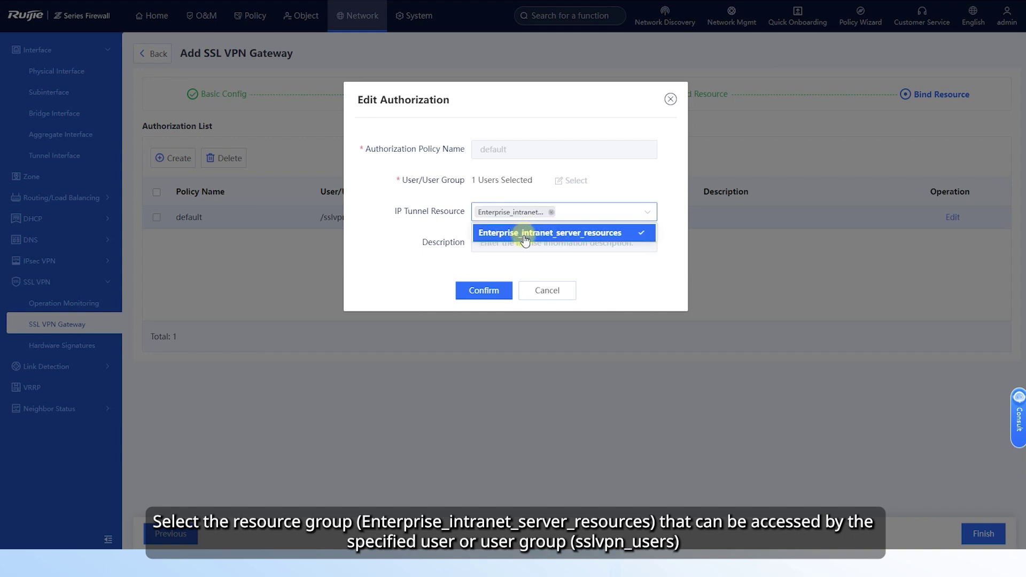
{"action": "left_click", "coordinate": [487, 292]}
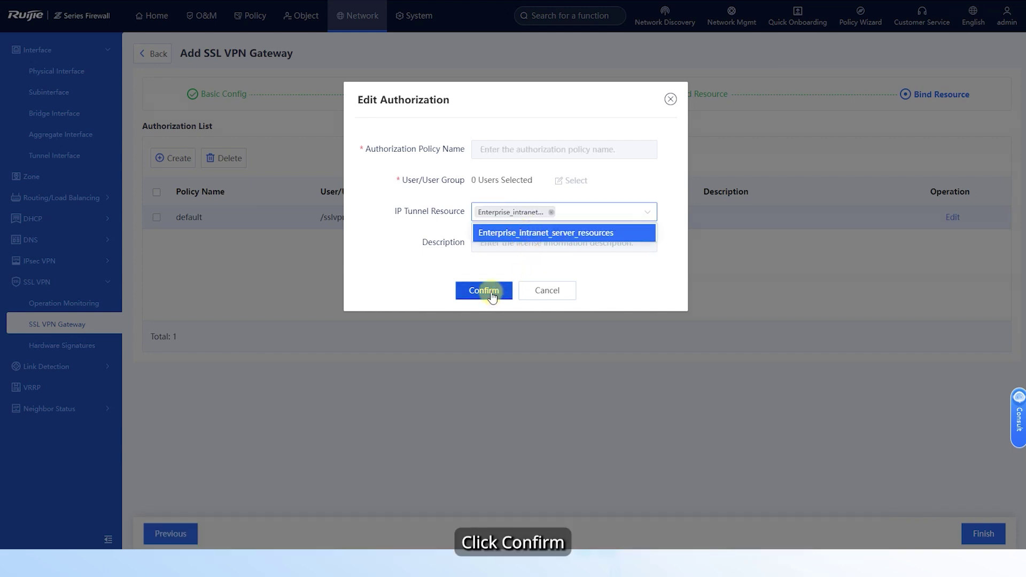